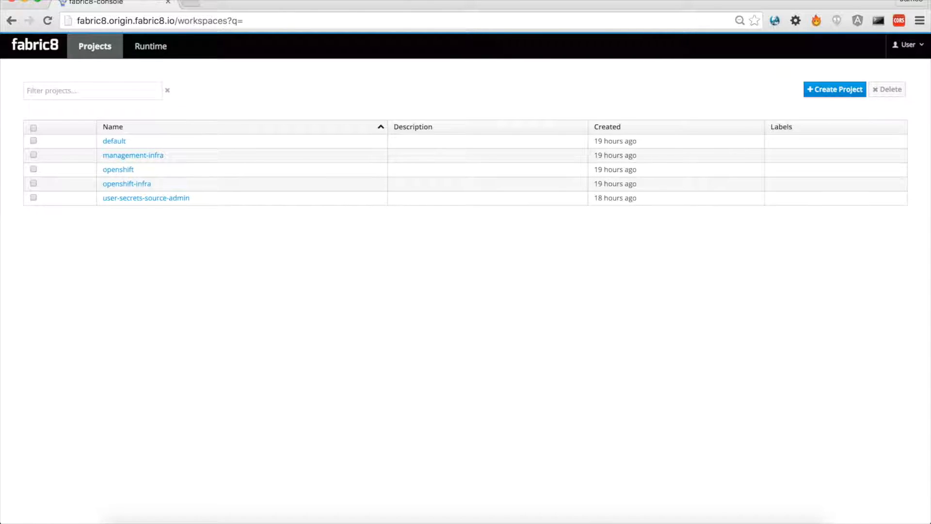
Open the default namespace in the Runtime view and look over its apps
{"action": "left_click", "coordinate": [159, 52]}
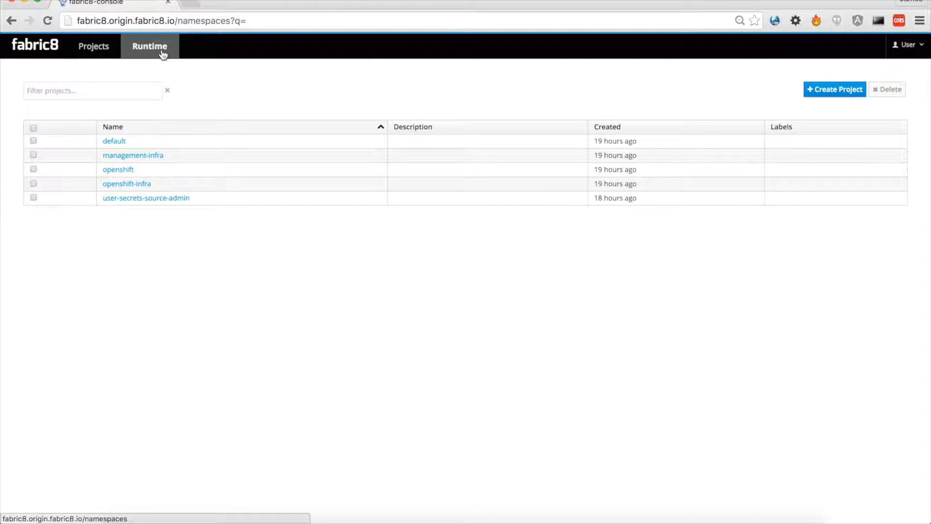
{"action": "left_click", "coordinate": [114, 142]}
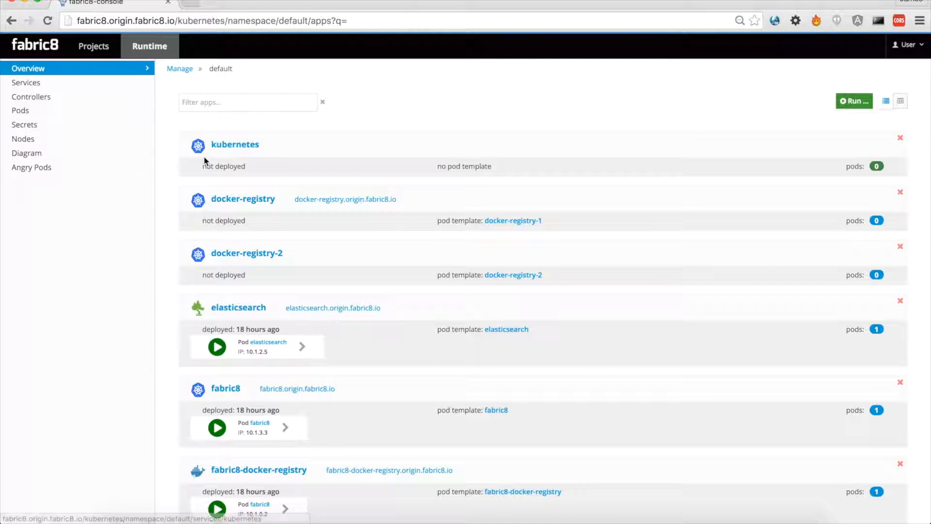
{"action": "scroll", "coordinate": [272, 300], "scroll_direction": "down", "scroll_amount": 1}
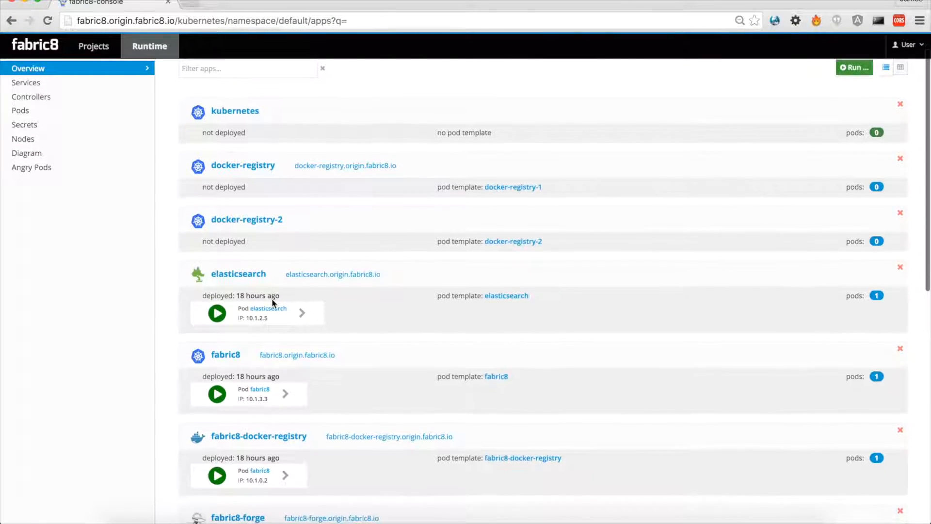
{"action": "scroll", "coordinate": [271, 301], "scroll_direction": "up", "scroll_amount": 1}
Browse the app templates available to run, return without running any, and review the default namespace's deployed apps
{"action": "left_click", "coordinate": [853, 100]}
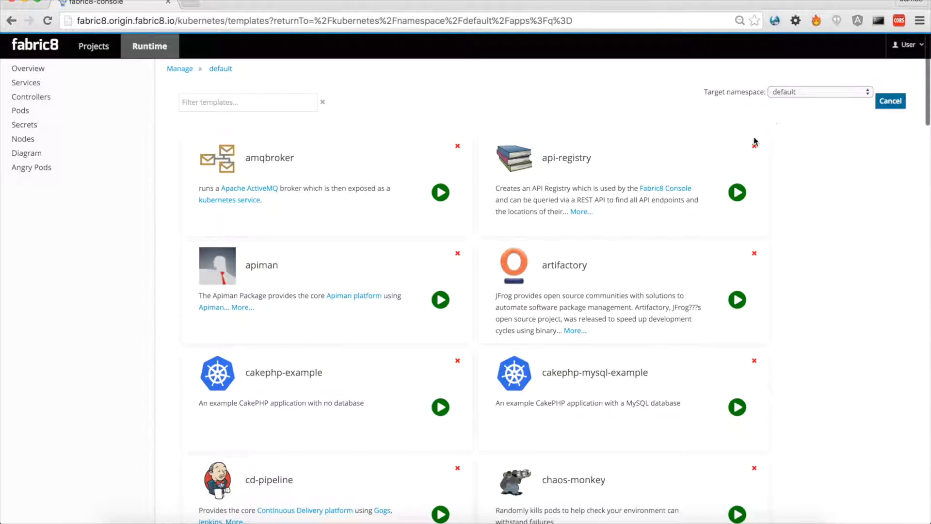
{"action": "scroll", "coordinate": [615, 301], "scroll_direction": "down", "scroll_amount": 3}
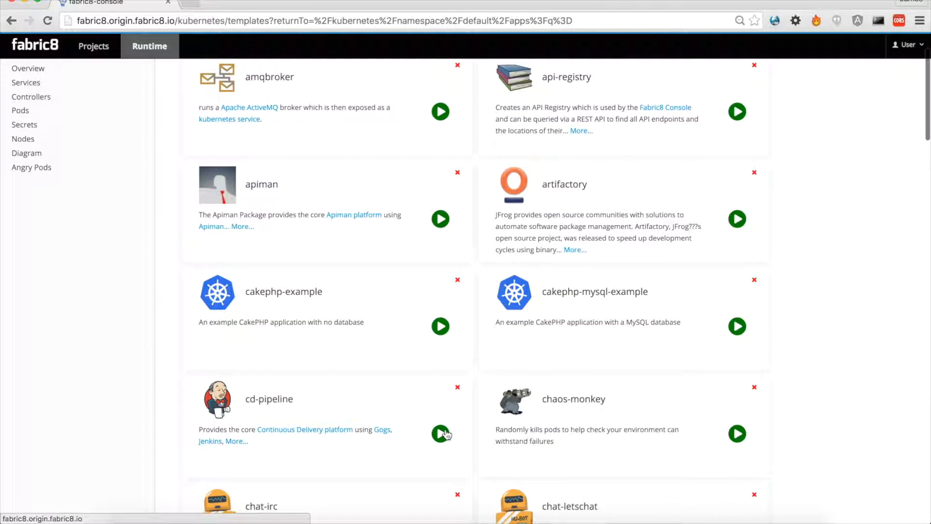
{"action": "scroll", "coordinate": [686, 240], "scroll_direction": "up", "scroll_amount": 3}
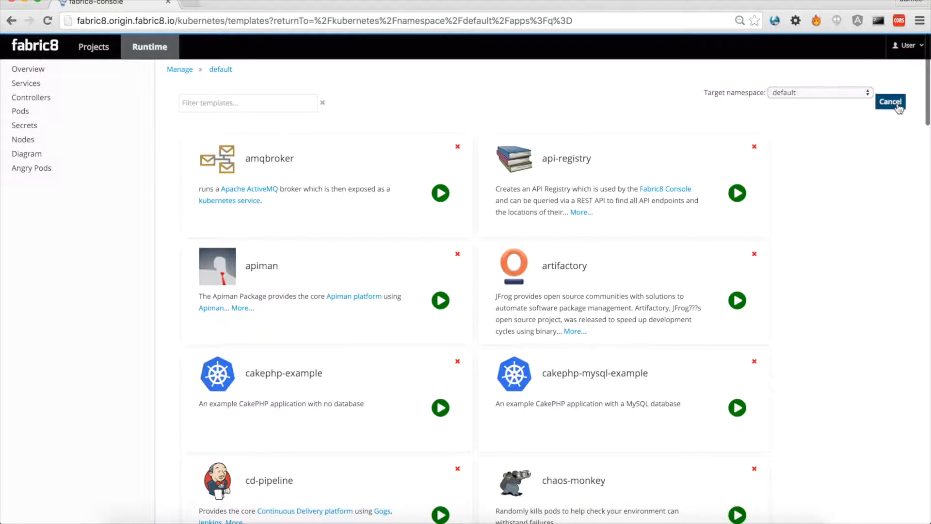
{"action": "left_click", "coordinate": [889, 101]}
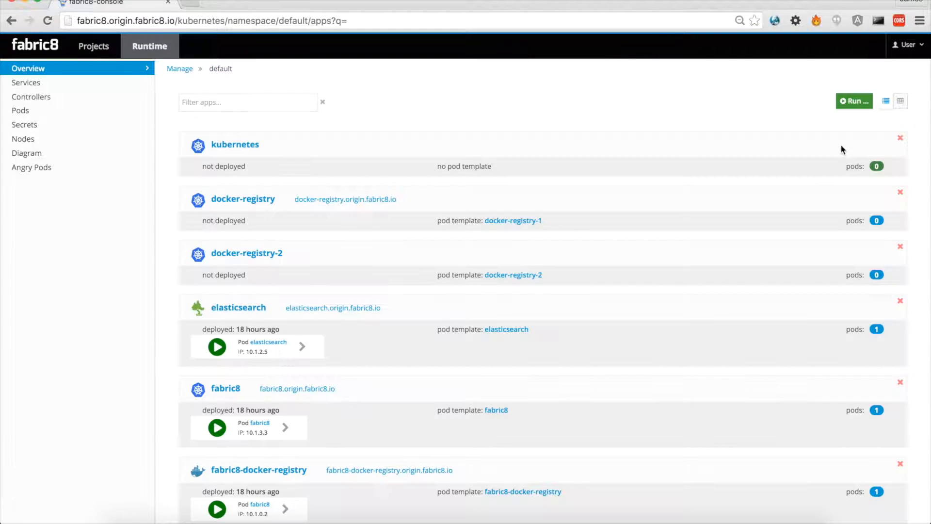
{"action": "scroll", "coordinate": [676, 307], "scroll_direction": "down", "scroll_amount": 12}
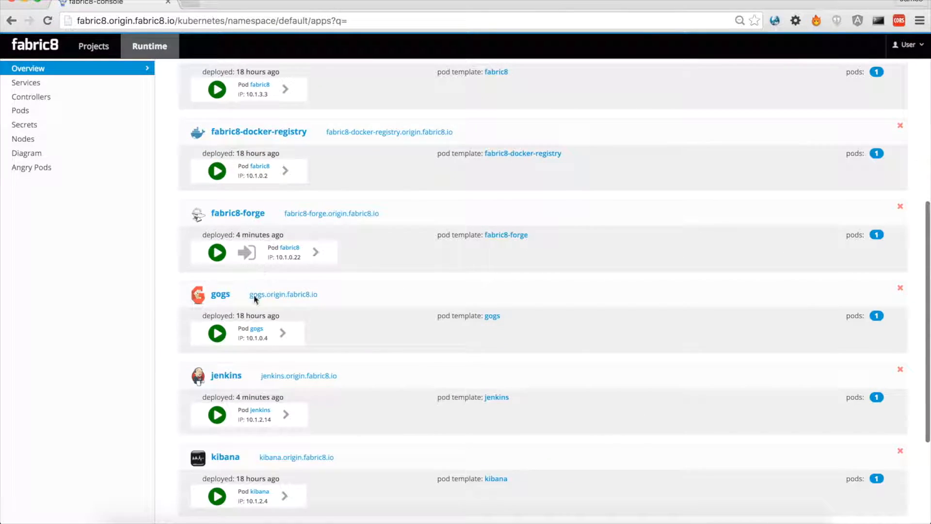
{"action": "scroll", "coordinate": [287, 396], "scroll_direction": "down", "scroll_amount": 6}
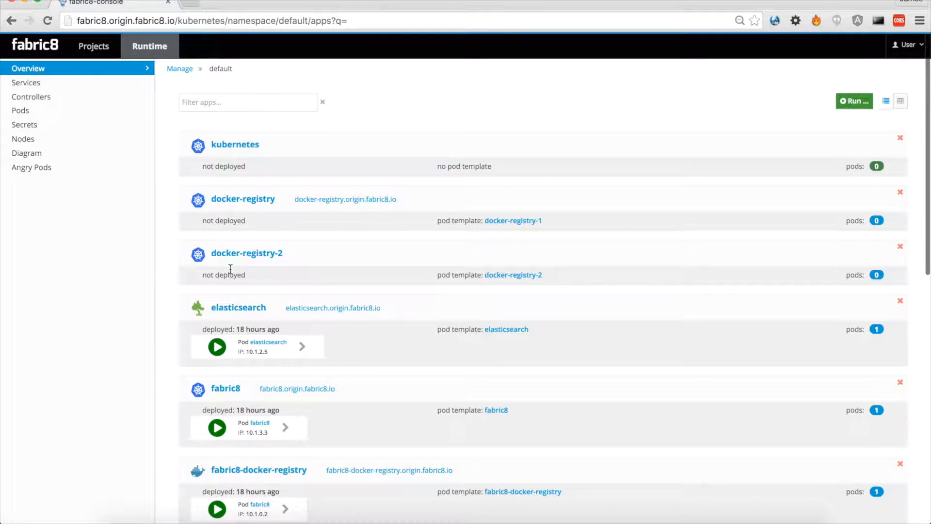
Start creating an app in the default project and save gogs-https-admin as its source editing secret
{"action": "left_click", "coordinate": [102, 47]}
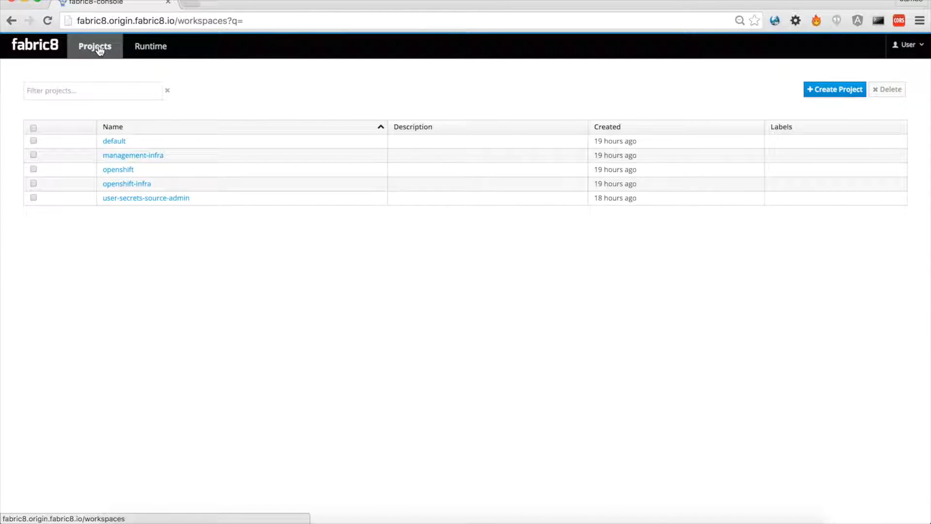
{"action": "left_click", "coordinate": [114, 142]}
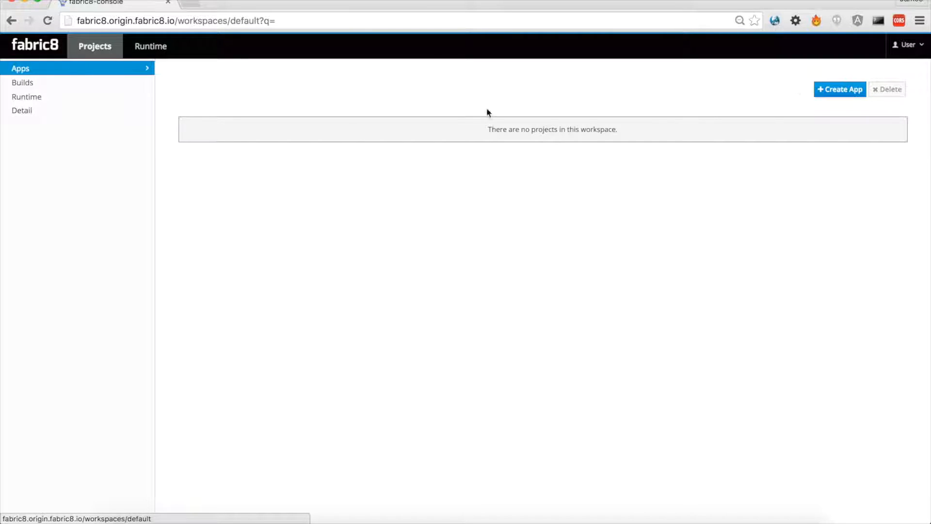
{"action": "left_click", "coordinate": [829, 92]}
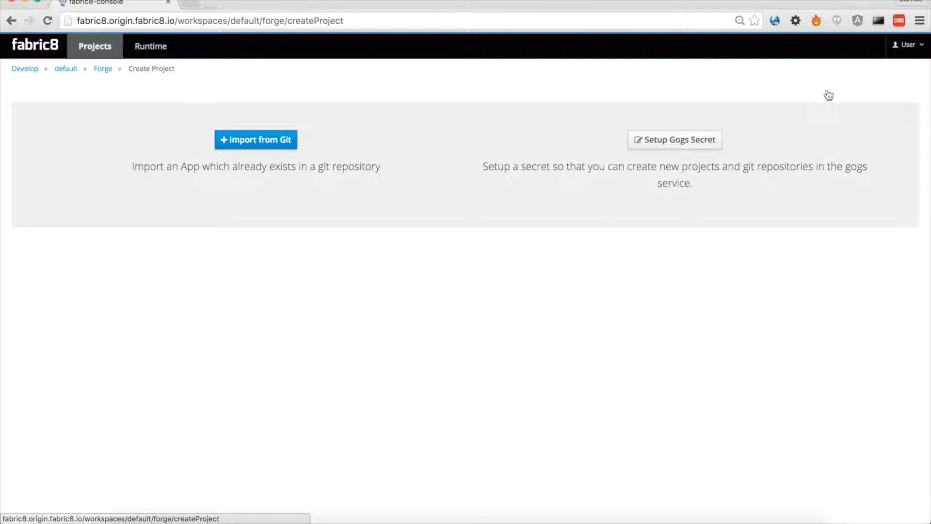
{"action": "left_click", "coordinate": [679, 141]}
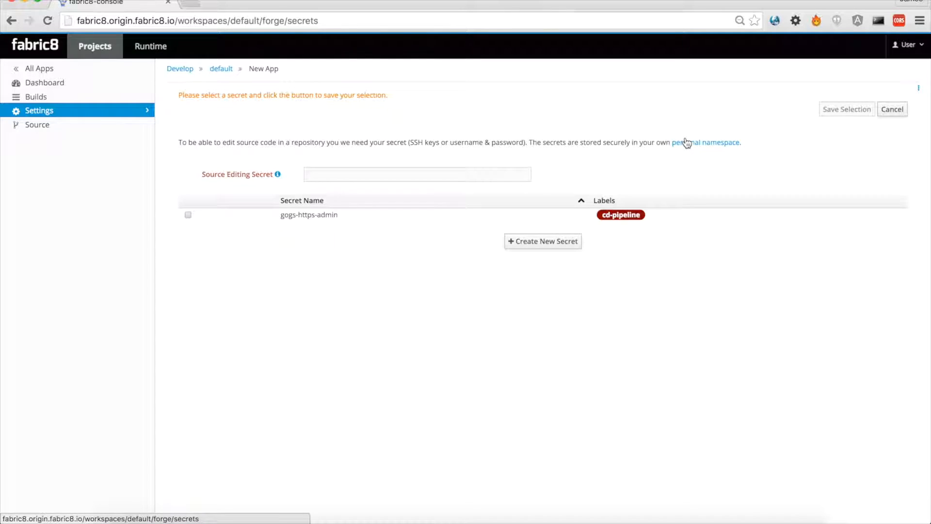
{"action": "left_click", "coordinate": [187, 214]}
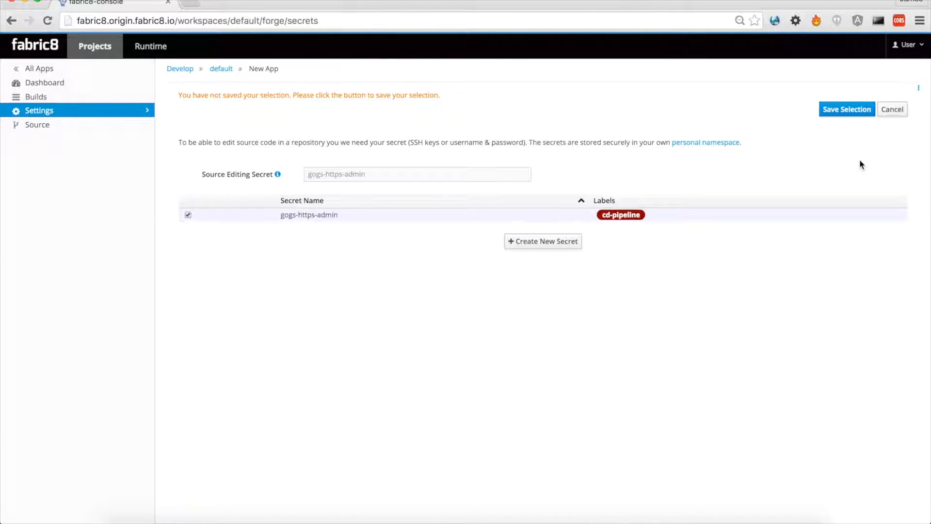
{"action": "left_click", "coordinate": [851, 109]}
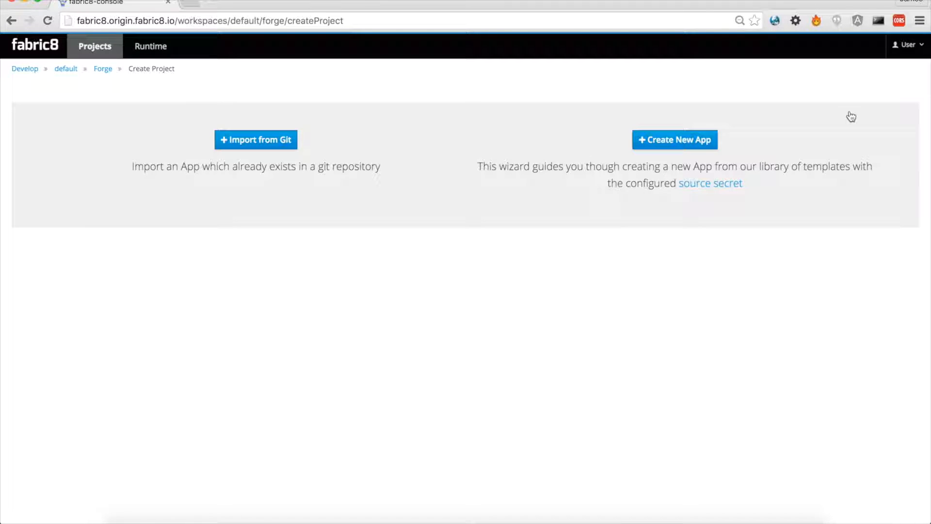
Create a new app of project type NodeJS named fabric8-node-app
{"action": "left_click", "coordinate": [684, 145]}
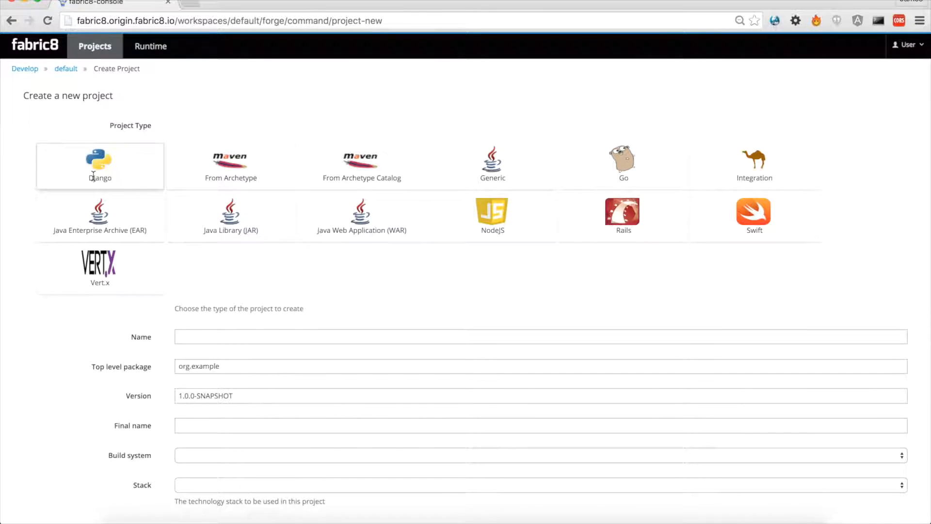
{"action": "left_click", "coordinate": [499, 223]}
{"action": "left_click", "coordinate": [238, 337]}
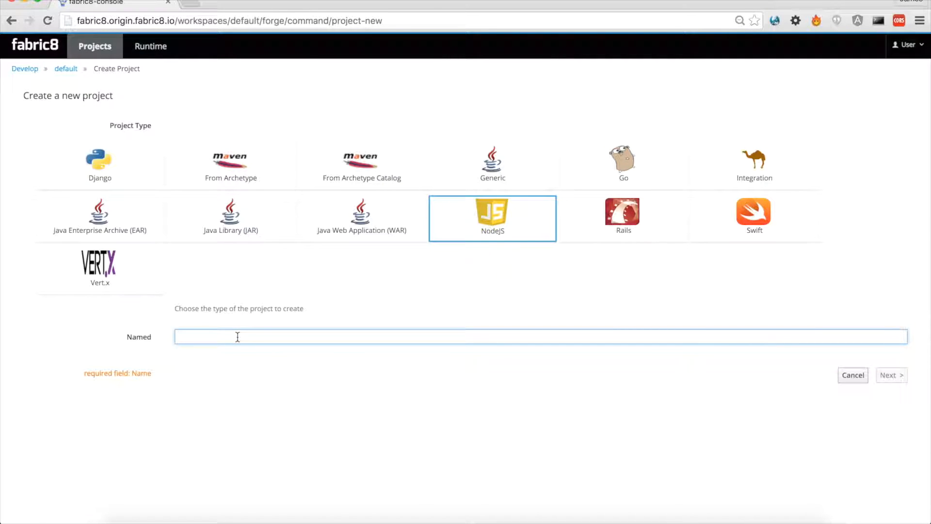
{"action": "type", "text": "fabric8"}
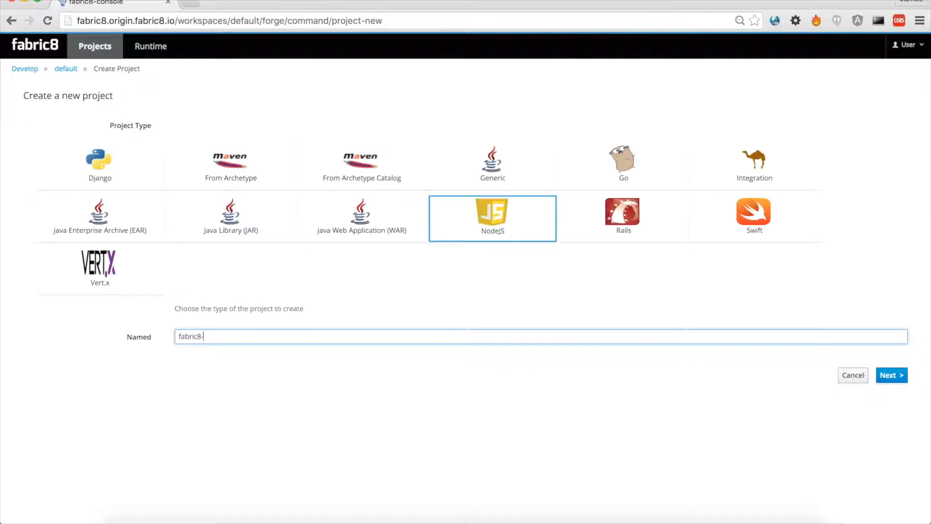
{"action": "type", "text": "-node-app"}
{"action": "left_click", "coordinate": [891, 379]}
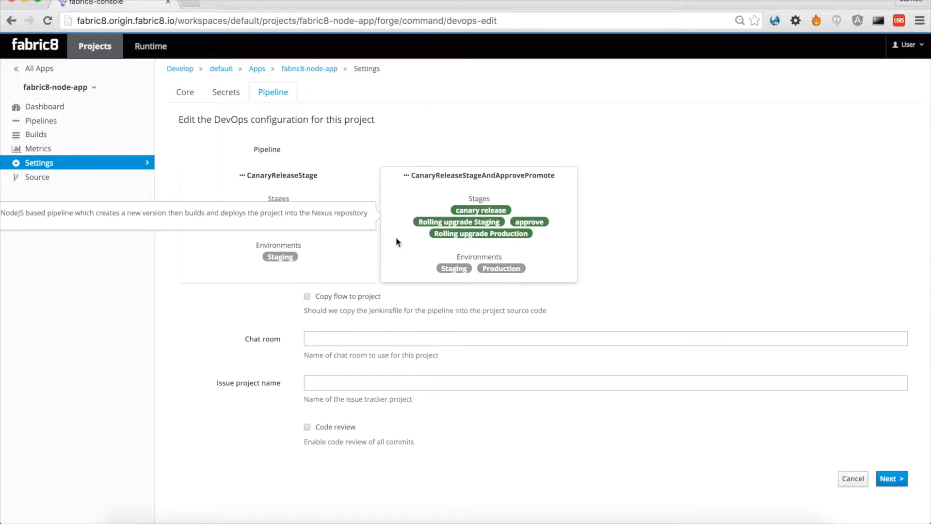
Assign the CanaryReleaseStageAndApprovePromote pipeline to the app with its flow copied to the project, and finish the DevOps configuration
{"action": "left_click", "coordinate": [402, 264]}
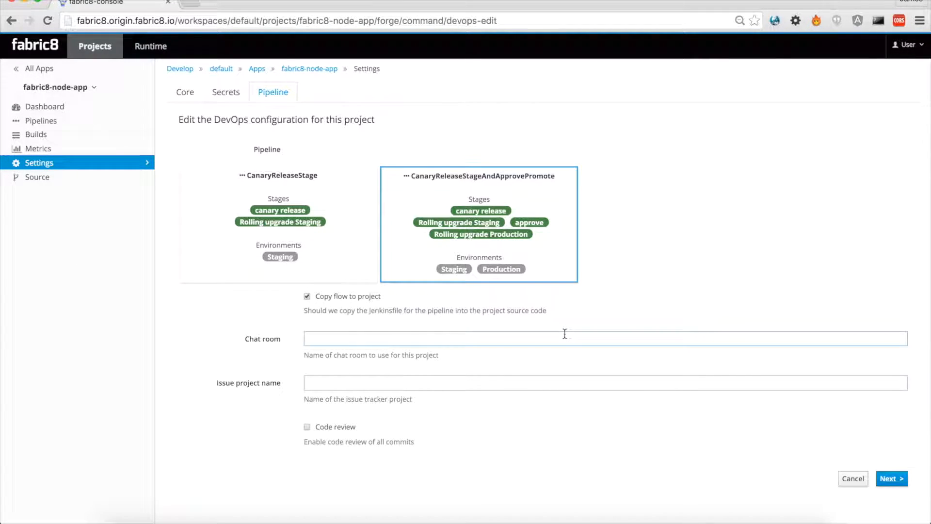
{"action": "left_click", "coordinate": [891, 480]}
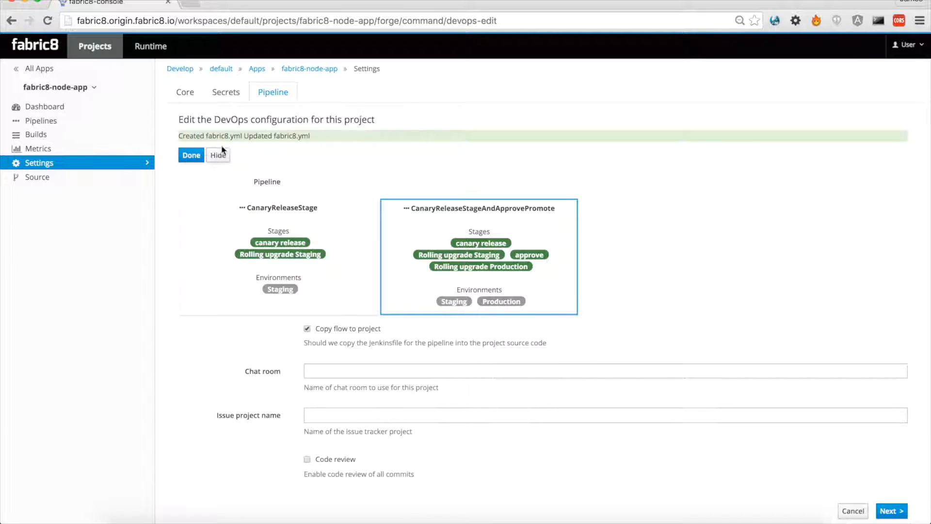
{"action": "left_click", "coordinate": [191, 156]}
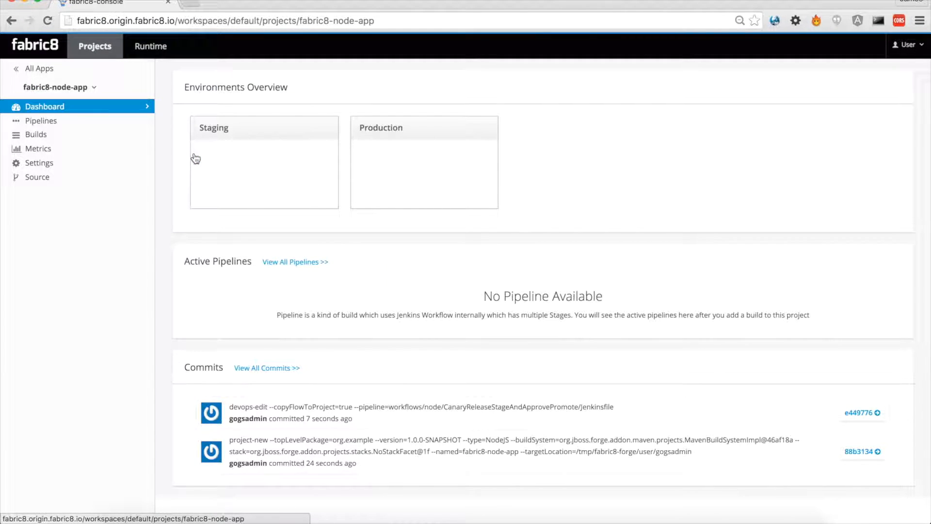
Examine the Jenkinsfile in the app's source, including the git URL, Dockerfile text, canary release, staging, approval and production stages
{"action": "left_click", "coordinate": [54, 185]}
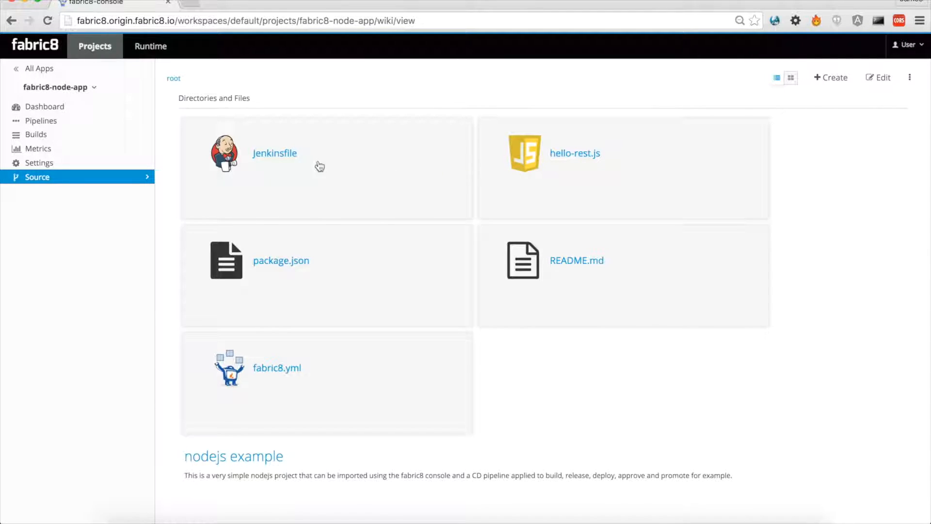
{"action": "left_click", "coordinate": [286, 159]}
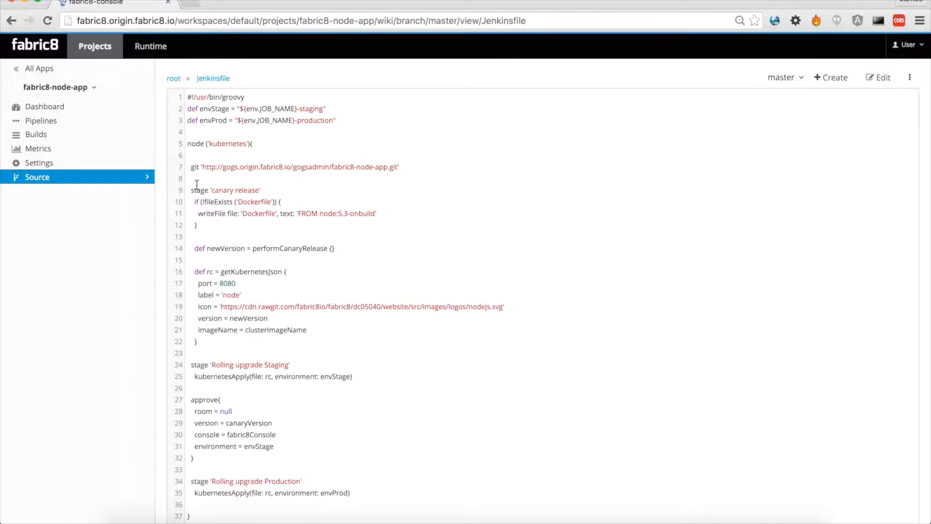
{"action": "left_click_drag", "start_coordinate": [194, 169], "coordinate": [227, 168]}
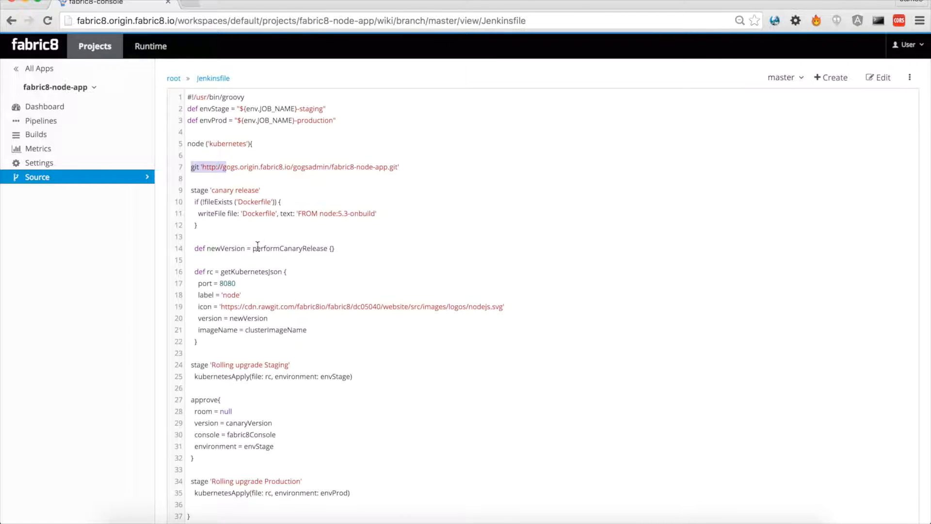
{"action": "left_click", "coordinate": [225, 237]}
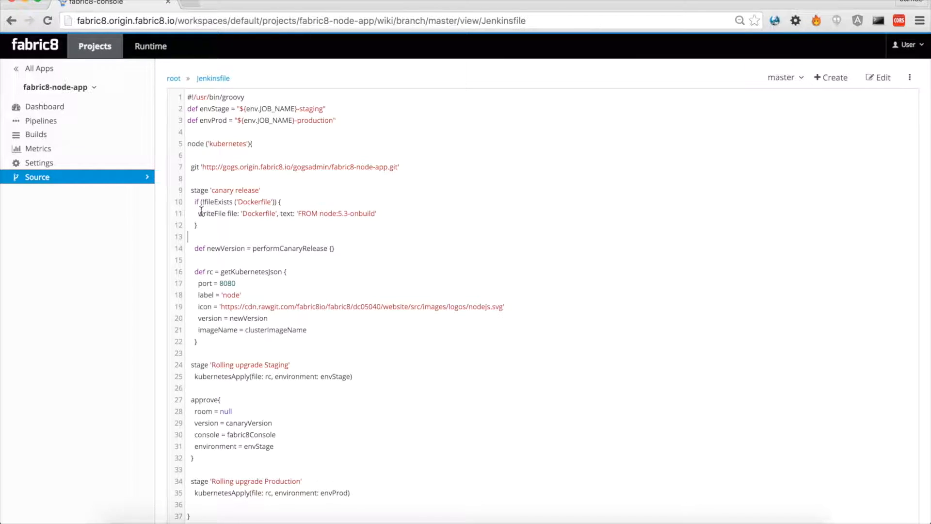
{"action": "left_click_drag", "start_coordinate": [299, 213], "coordinate": [370, 215]}
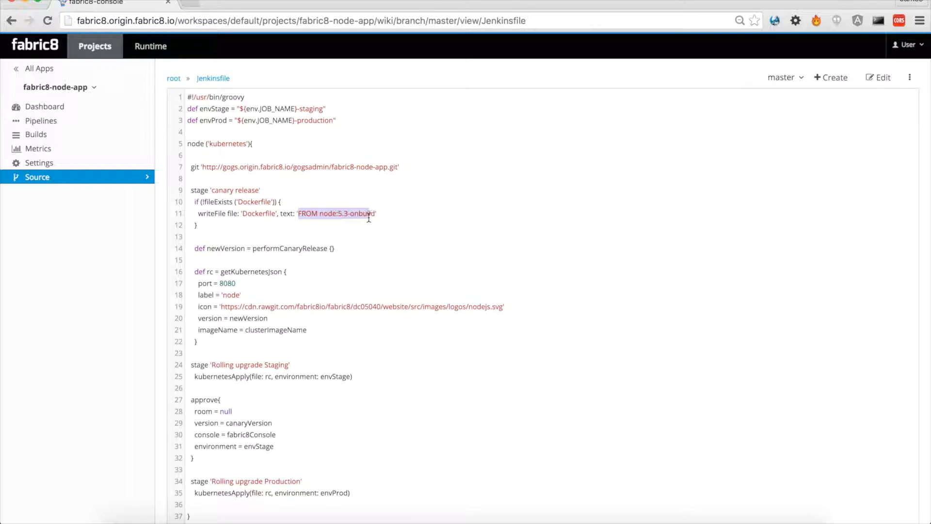
{"action": "left_click", "coordinate": [363, 248]}
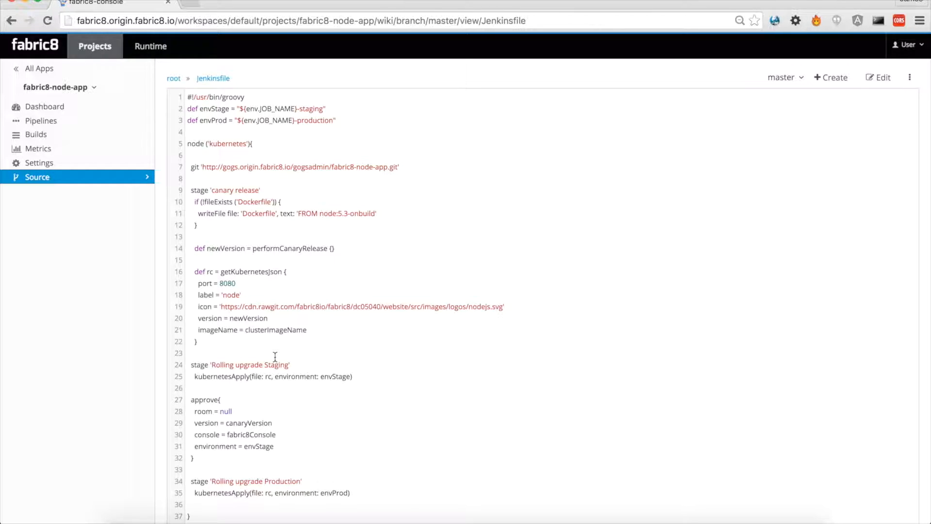
{"action": "scroll", "coordinate": [275, 357], "scroll_direction": "down", "scroll_amount": 1}
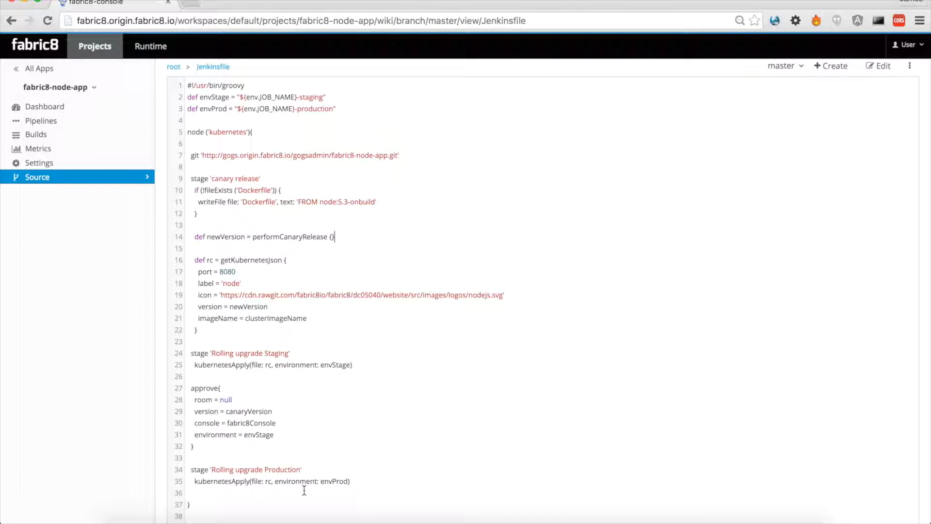
{"action": "scroll", "coordinate": [304, 491], "scroll_direction": "up", "scroll_amount": 1}
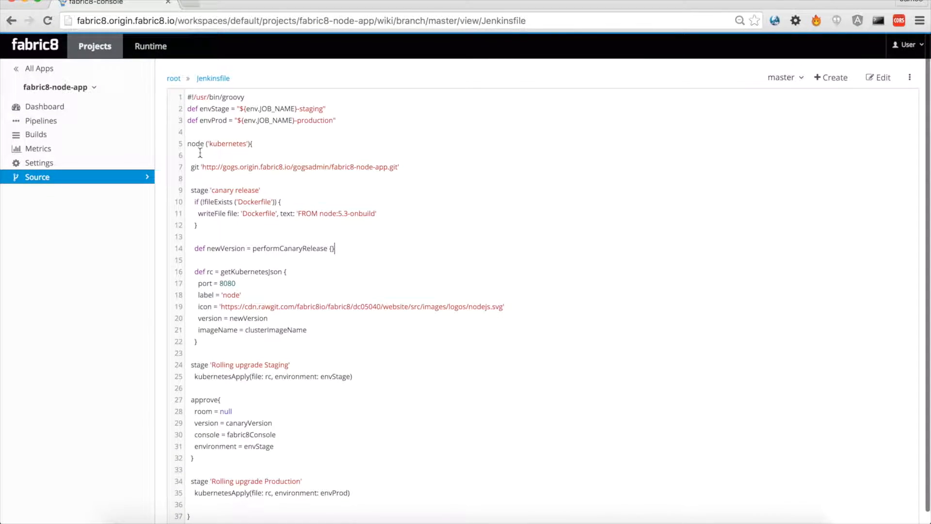
Return to the source root and view the hello-rest.js file
{"action": "left_click", "coordinate": [173, 79]}
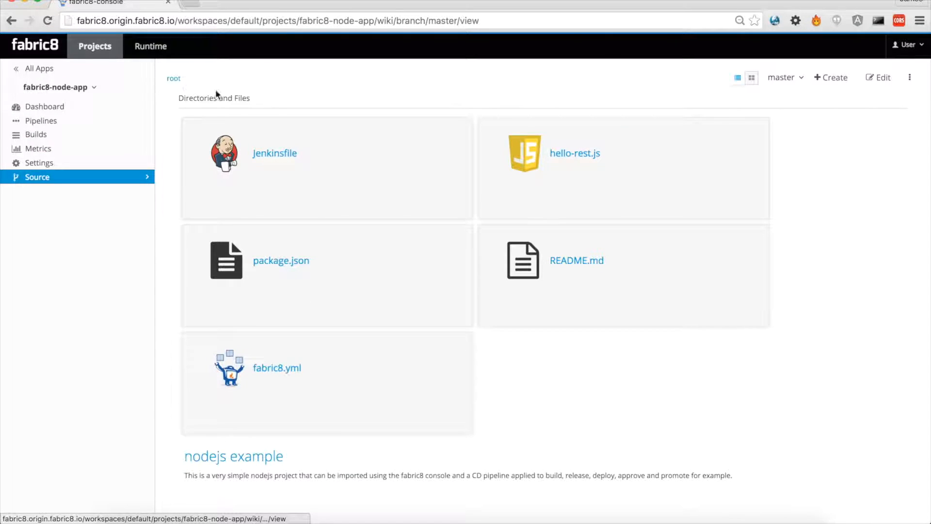
{"action": "left_click", "coordinate": [568, 165]}
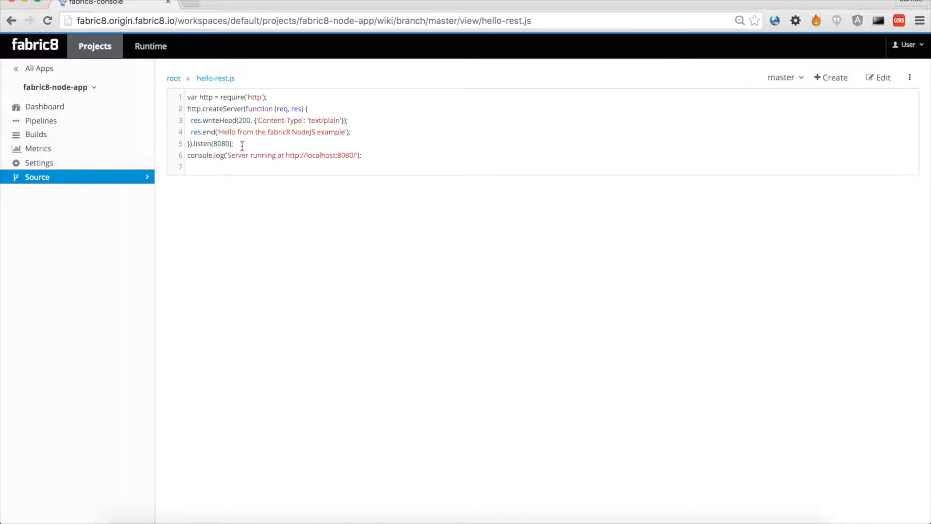
Open the fabric8-quickstarts/node-example GitHub repository in a new browser tab
{"action": "left_click", "coordinate": [189, 5]}
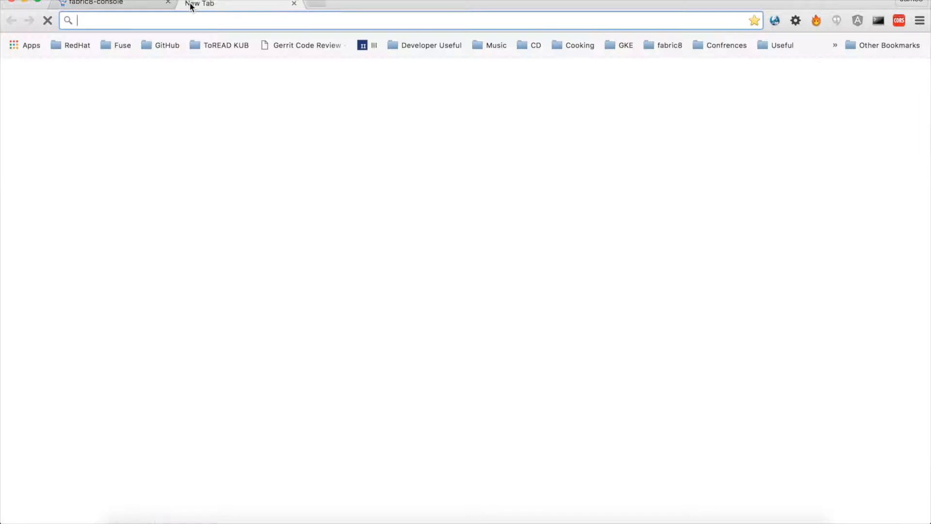
{"action": "type", "text": "fabric8-q"}
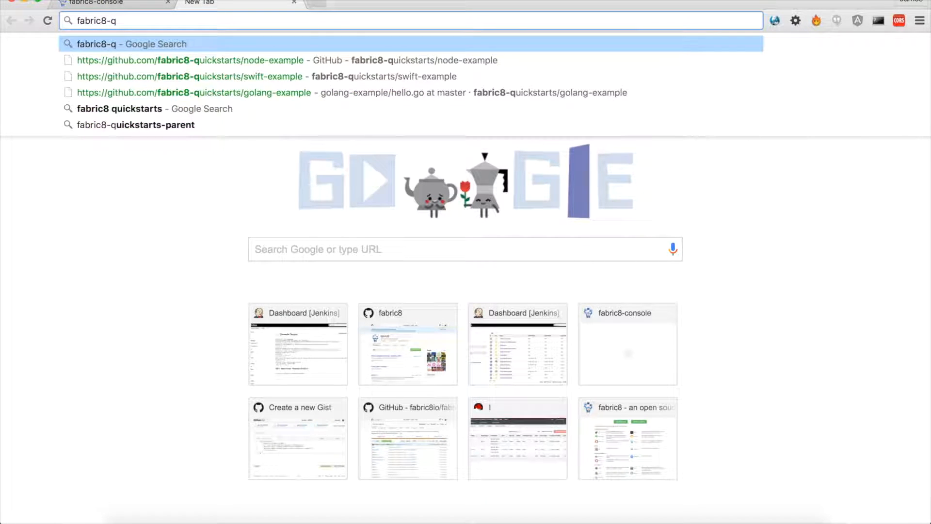
{"action": "key", "text": "Down"}
{"action": "key", "text": "Return"}
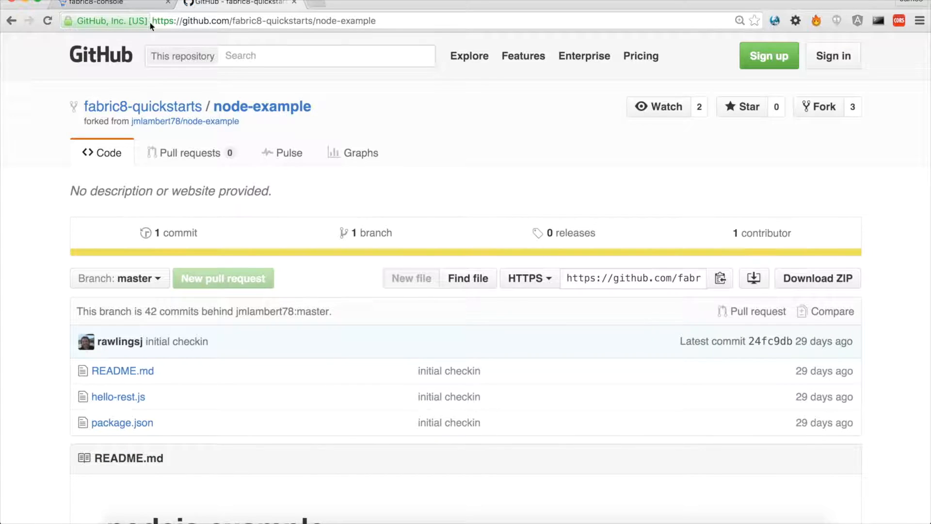
Look over the node-example repository's files and README, and return to the app's source root in the fabric8 console
{"action": "scroll", "coordinate": [146, 427], "scroll_direction": "down", "scroll_amount": 5}
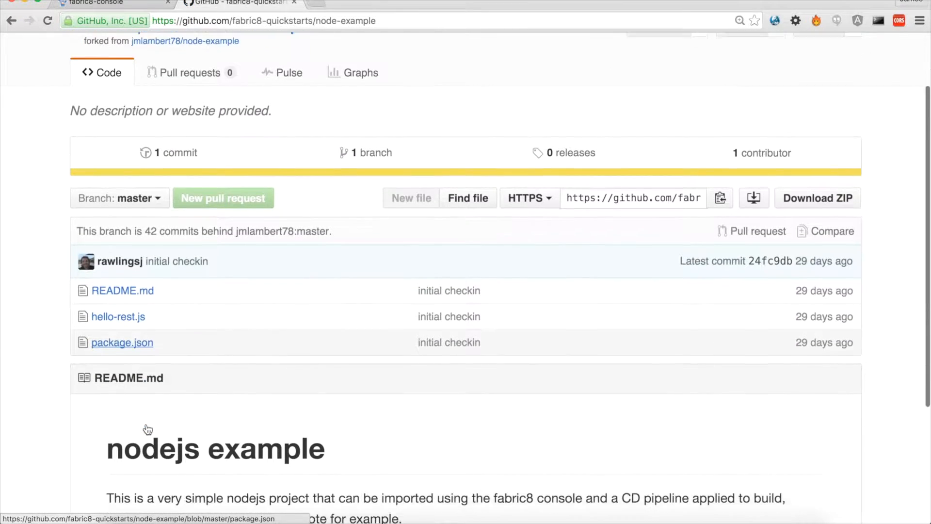
{"action": "scroll", "coordinate": [147, 429], "scroll_direction": "up", "scroll_amount": 3}
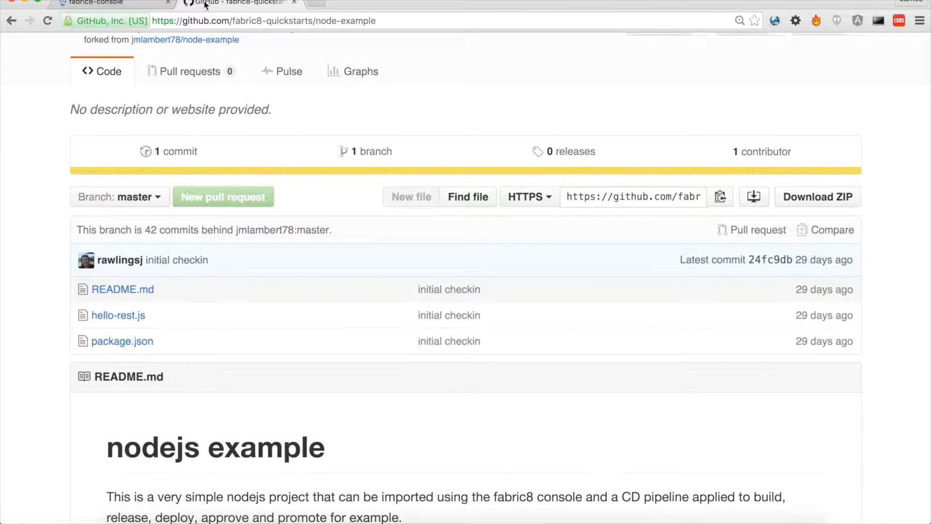
{"action": "left_click", "coordinate": [130, 6]}
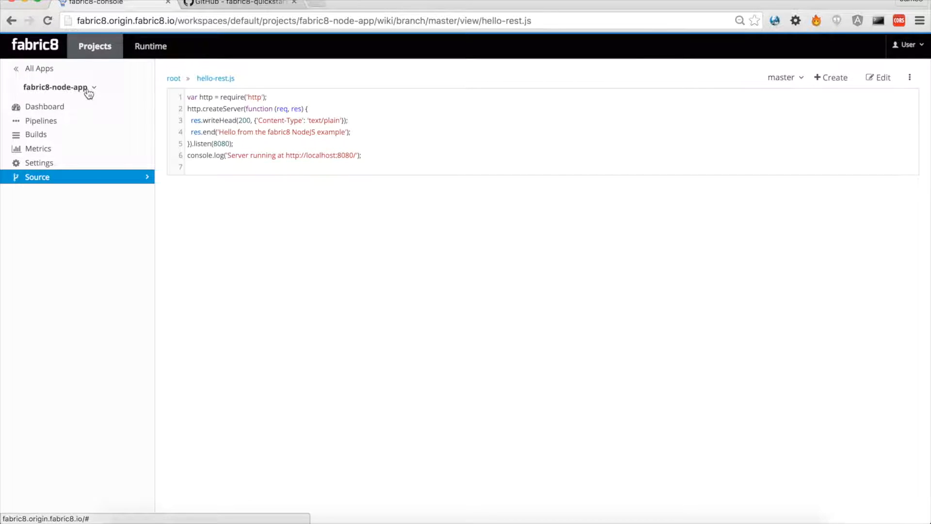
{"action": "left_click", "coordinate": [173, 78]}
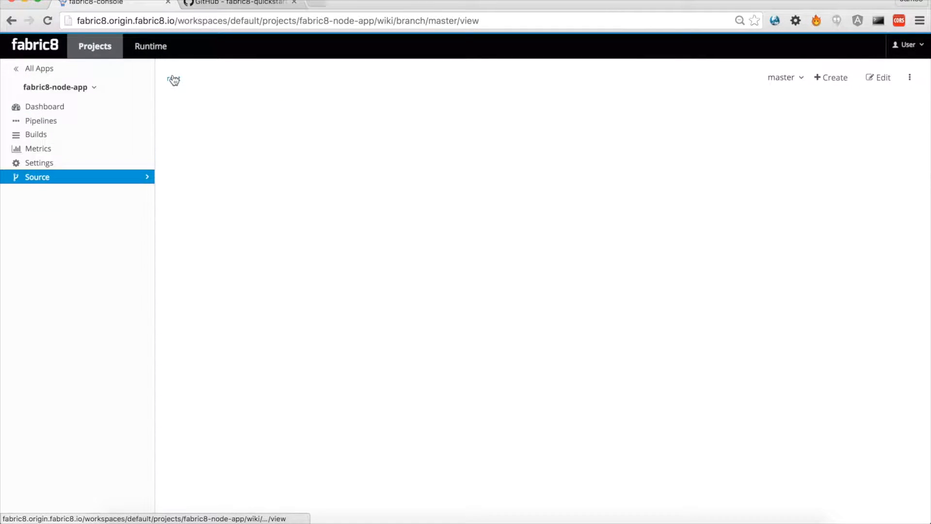
Review the app dashboard's environments, Build #1 pipeline and commits, and open the app deployed in Staging
{"action": "left_click", "coordinate": [48, 107]}
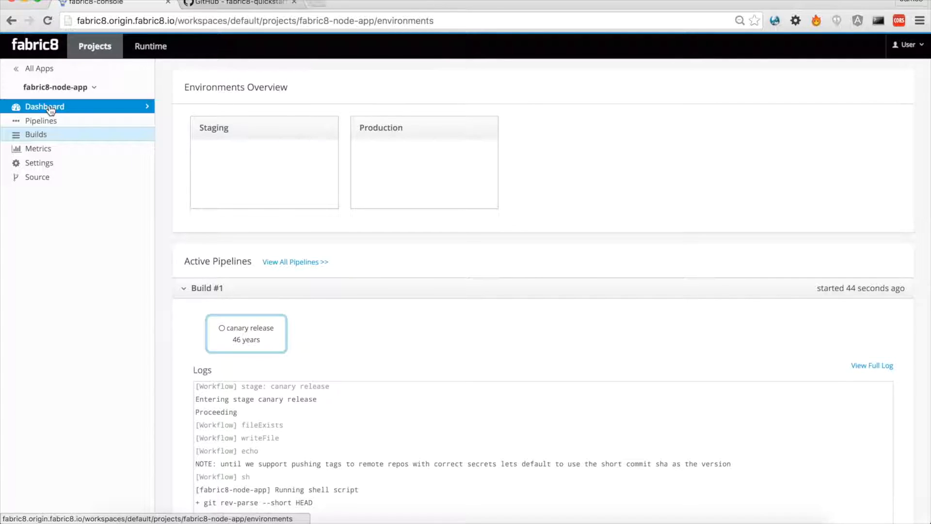
{"action": "scroll", "coordinate": [163, 421], "scroll_direction": "down", "scroll_amount": 5}
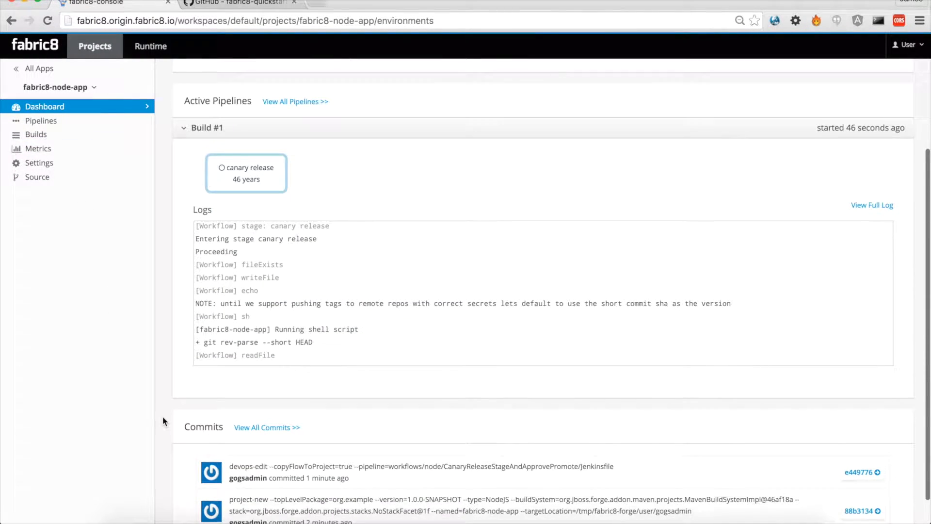
{"action": "scroll", "coordinate": [162, 414], "scroll_direction": "down", "scroll_amount": 1}
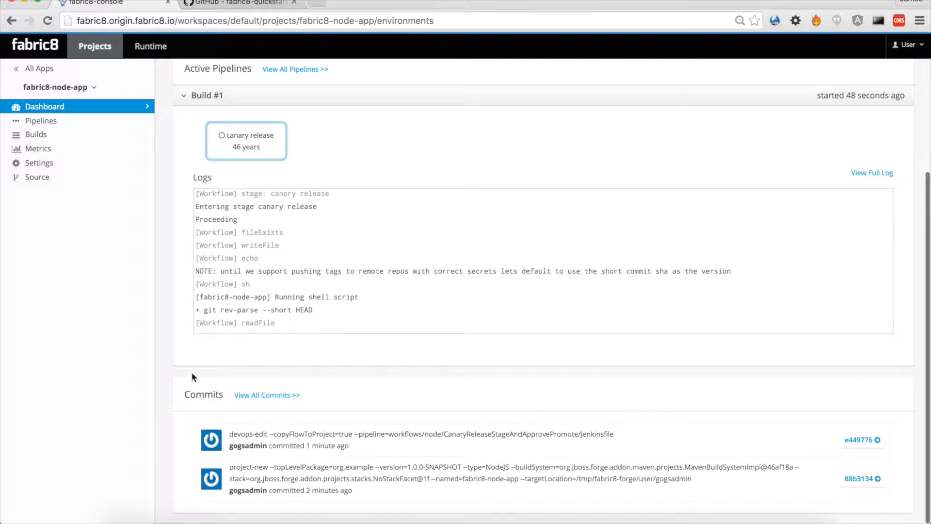
{"action": "scroll", "coordinate": [181, 322], "scroll_direction": "up", "scroll_amount": 6}
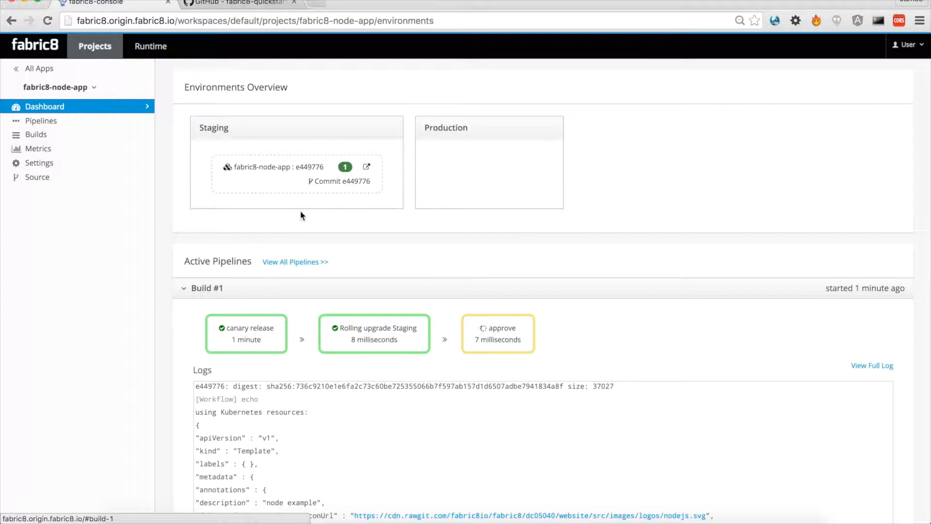
{"action": "left_click", "coordinate": [367, 168]}
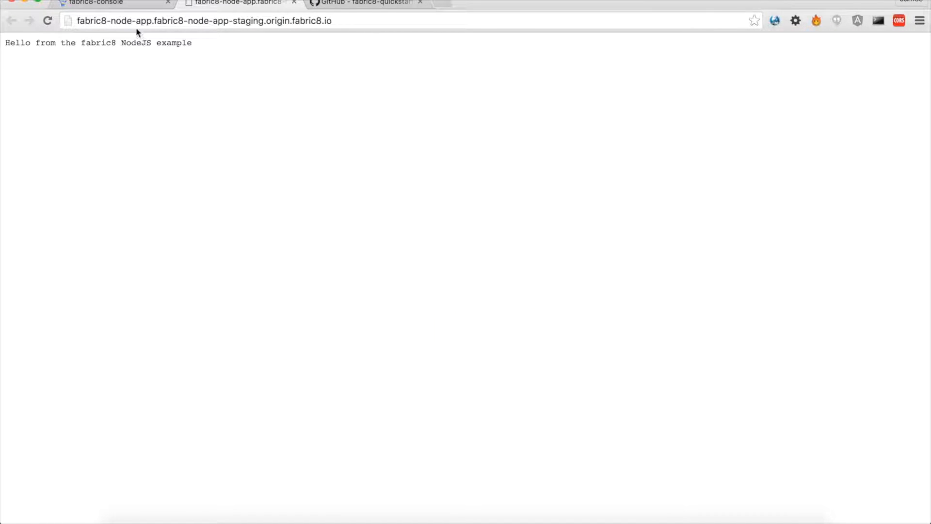
Examine the Build #1 log in the fabric8 console, from the image build and push through the Kubernetes resources to the approval stage
{"action": "left_click", "coordinate": [115, 4]}
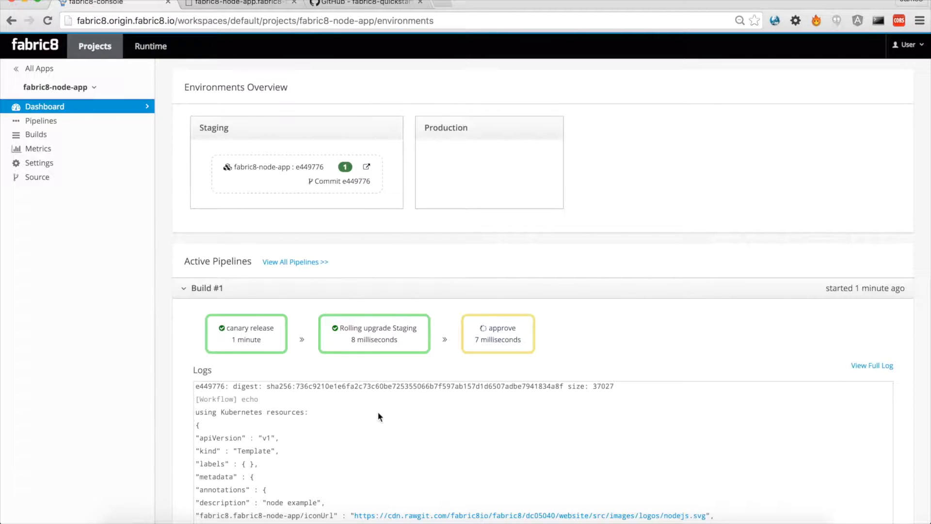
{"action": "scroll", "coordinate": [383, 422], "scroll_direction": "up", "scroll_amount": 10}
{"action": "scroll", "coordinate": [393, 437], "scroll_direction": "up", "scroll_amount": 2}
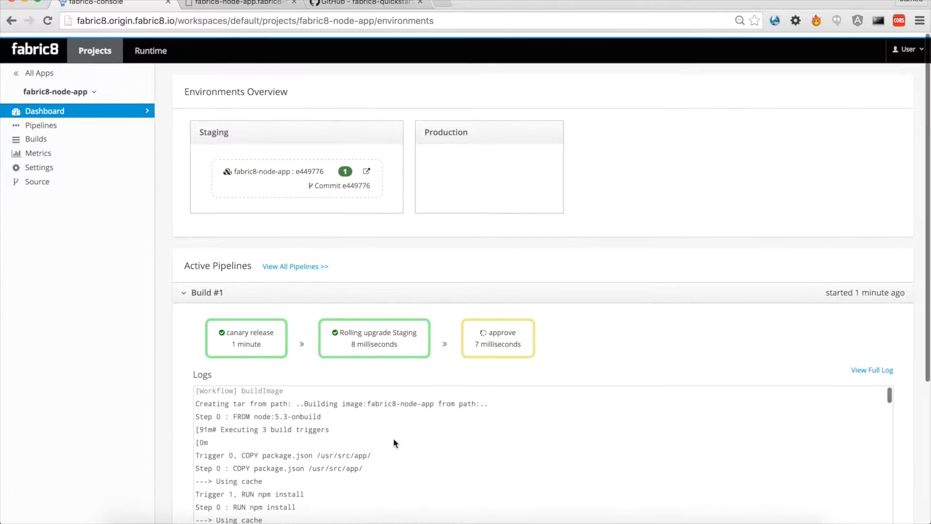
{"action": "scroll", "coordinate": [394, 438], "scroll_direction": "up", "scroll_amount": 1}
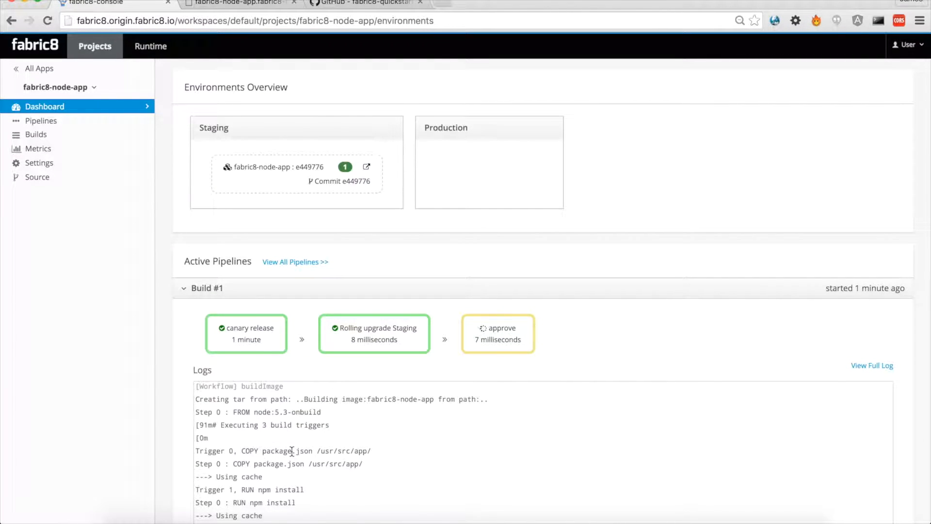
{"action": "scroll", "coordinate": [286, 424], "scroll_direction": "down", "scroll_amount": 5}
{"action": "scroll", "coordinate": [291, 451], "scroll_direction": "down", "scroll_amount": 5}
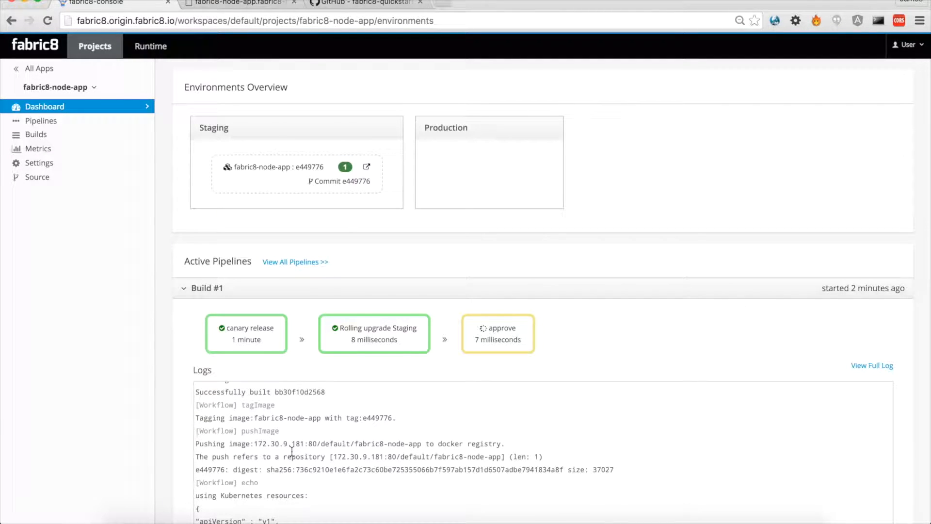
{"action": "scroll", "coordinate": [291, 451], "scroll_direction": "down", "scroll_amount": 1}
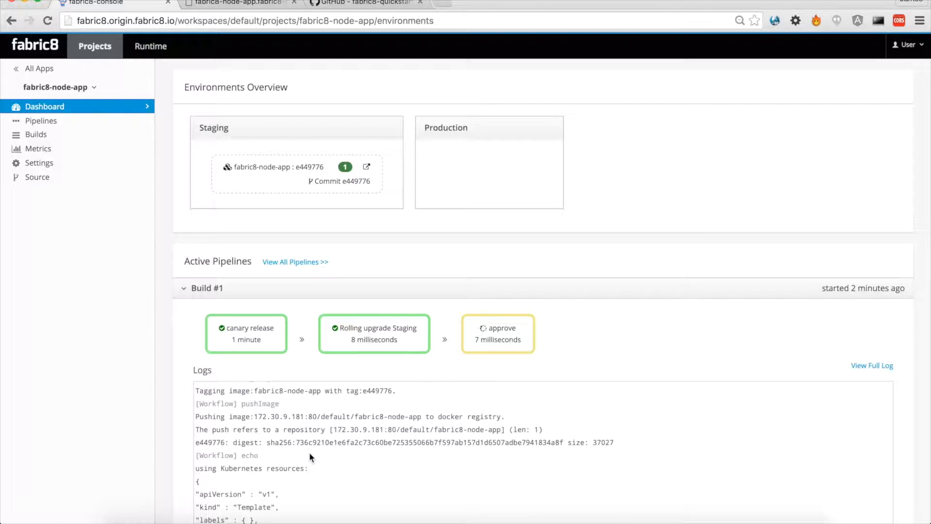
{"action": "scroll", "coordinate": [310, 457], "scroll_direction": "down", "scroll_amount": 2}
{"action": "scroll", "coordinate": [311, 457], "scroll_direction": "down", "scroll_amount": 3}
{"action": "scroll", "coordinate": [310, 455], "scroll_direction": "down", "scroll_amount": 5}
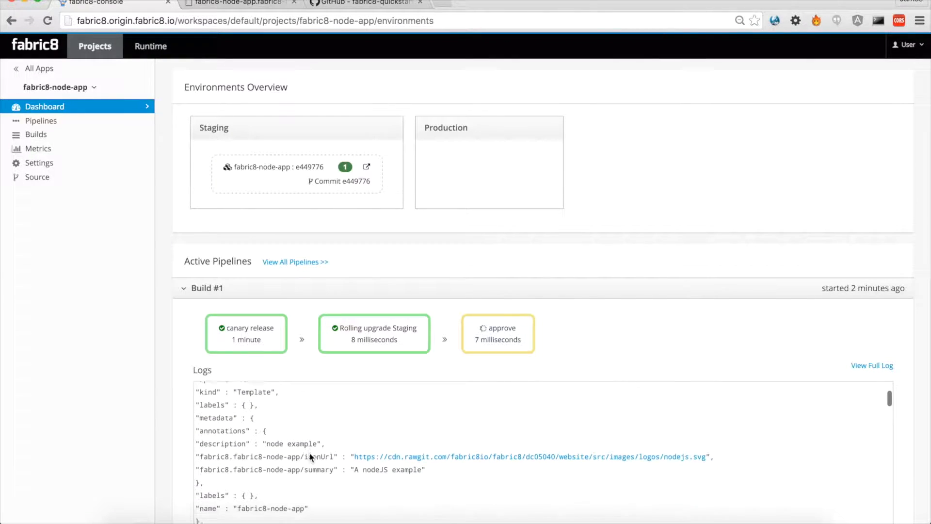
{"action": "scroll", "coordinate": [311, 457], "scroll_direction": "down", "scroll_amount": 10}
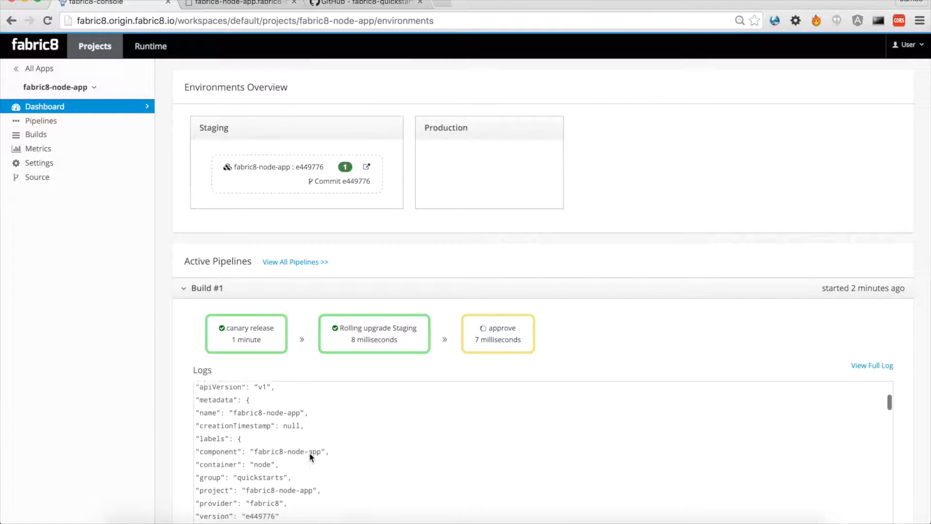
{"action": "scroll", "coordinate": [311, 456], "scroll_direction": "down", "scroll_amount": 15}
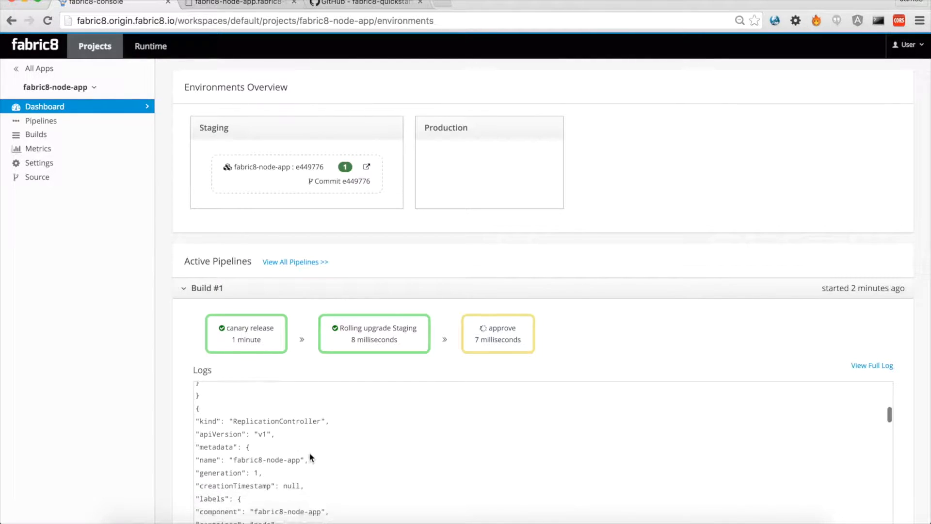
{"action": "scroll", "coordinate": [309, 452], "scroll_direction": "down", "scroll_amount": 3}
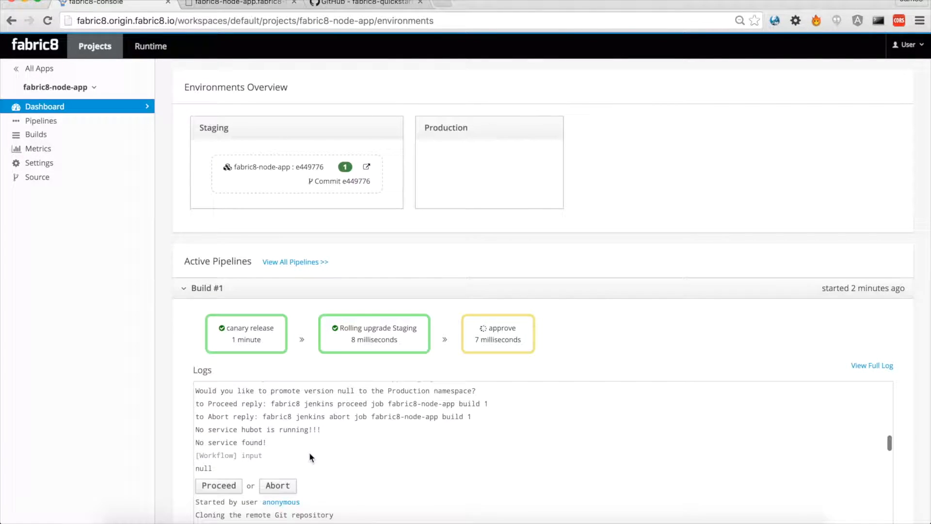
Approve promoting Build #1 to the Production namespace from the build log and confirm to proceed
{"action": "scroll", "coordinate": [309, 452], "scroll_direction": "up", "scroll_amount": 3}
{"action": "scroll", "coordinate": [309, 452], "scroll_direction": "down", "scroll_amount": 3}
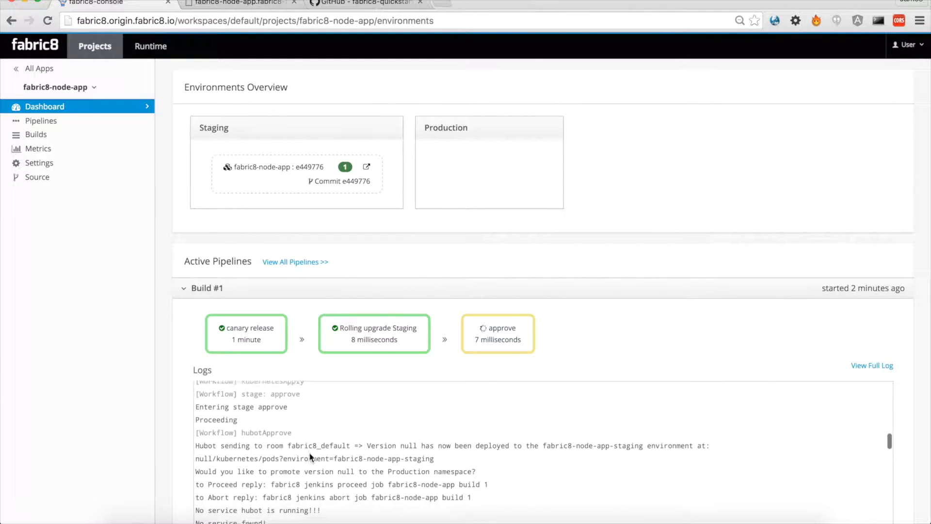
{"action": "left_click", "coordinate": [214, 454]}
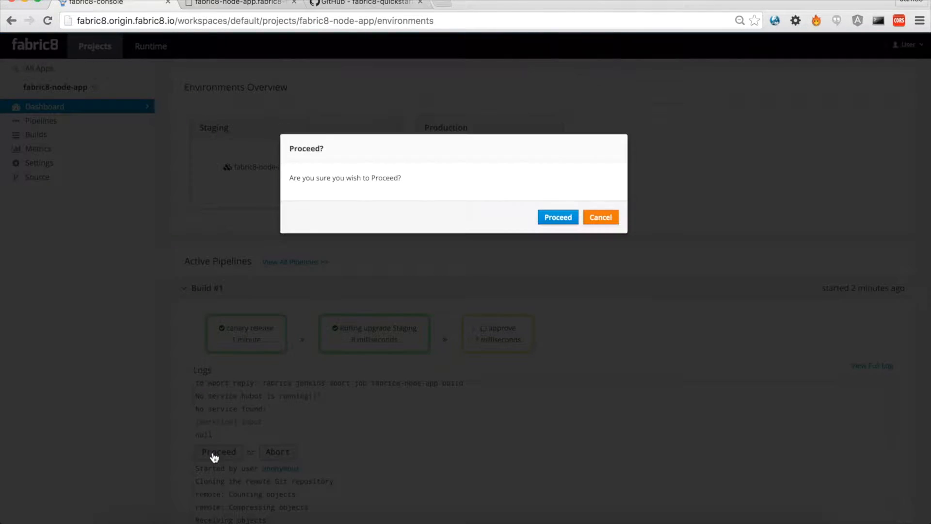
{"action": "left_click", "coordinate": [547, 217]}
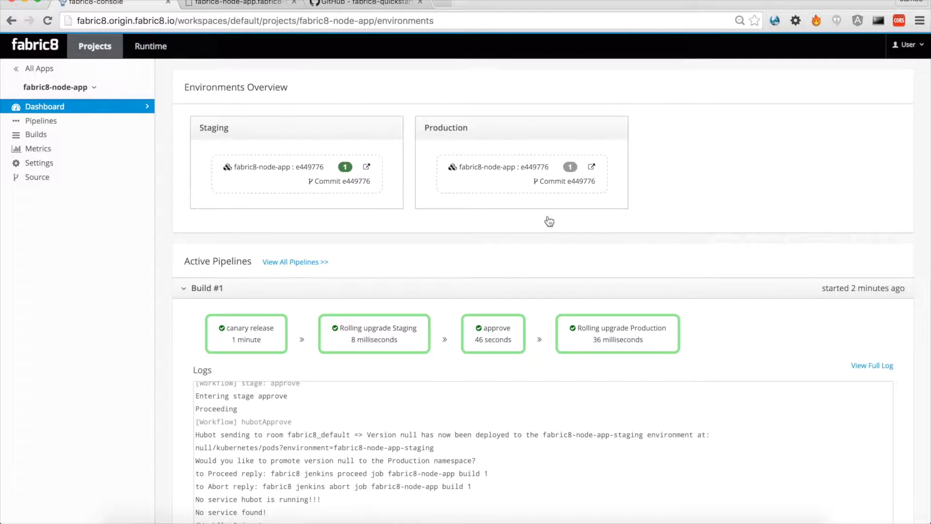
Open the app deployed in Production and check the environment name in its URL
{"action": "left_click", "coordinate": [591, 167]}
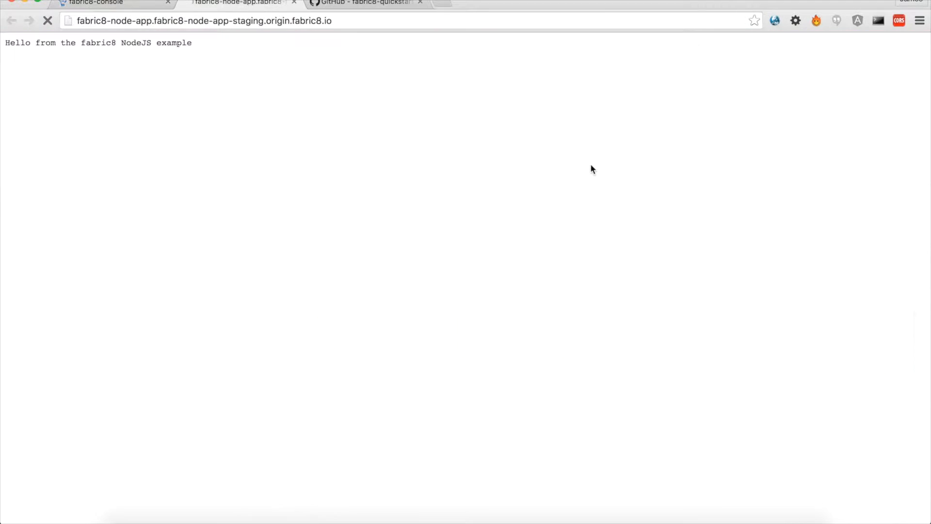
{"action": "double_click", "coordinate": [249, 21]}
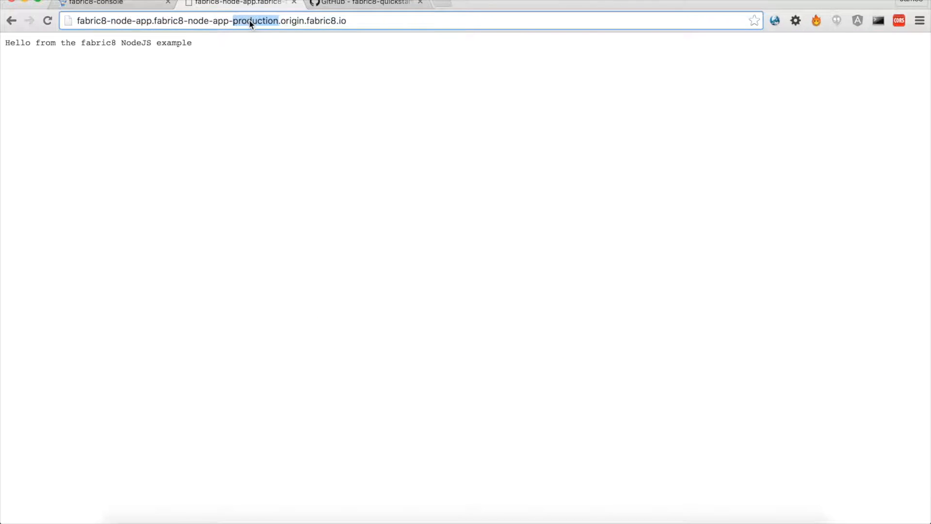
{"action": "left_click", "coordinate": [176, 71]}
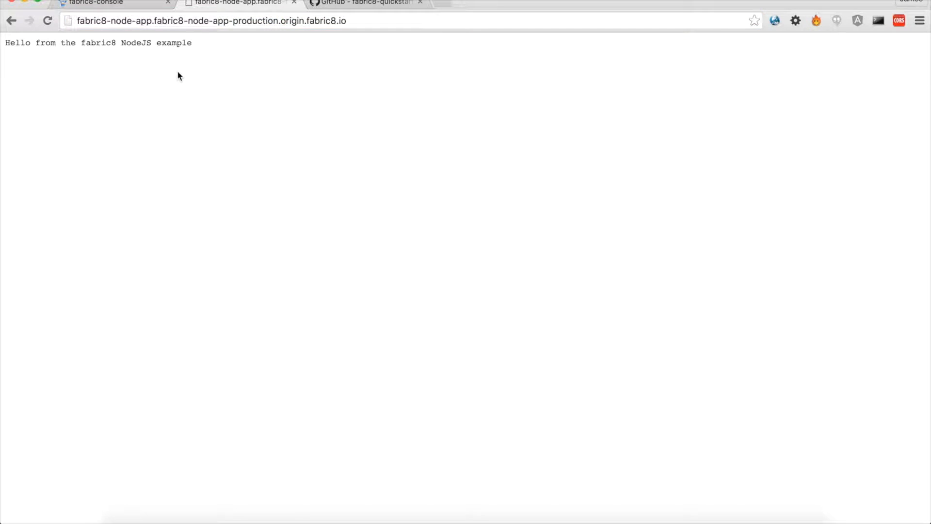
Change the response text in the app's hello-rest.js source to "Hello again from the fabric8 NodeJS example" and save the file
{"action": "left_click", "coordinate": [124, 2]}
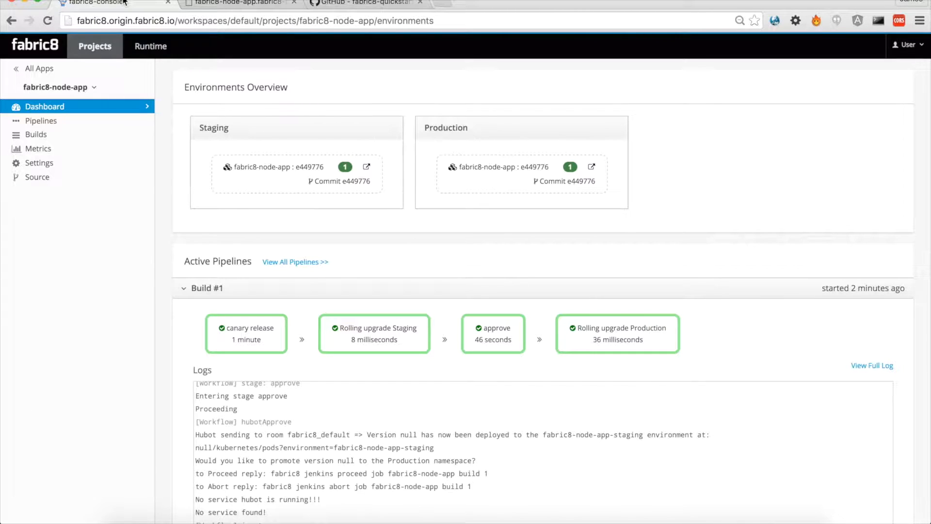
{"action": "left_click", "coordinate": [43, 178]}
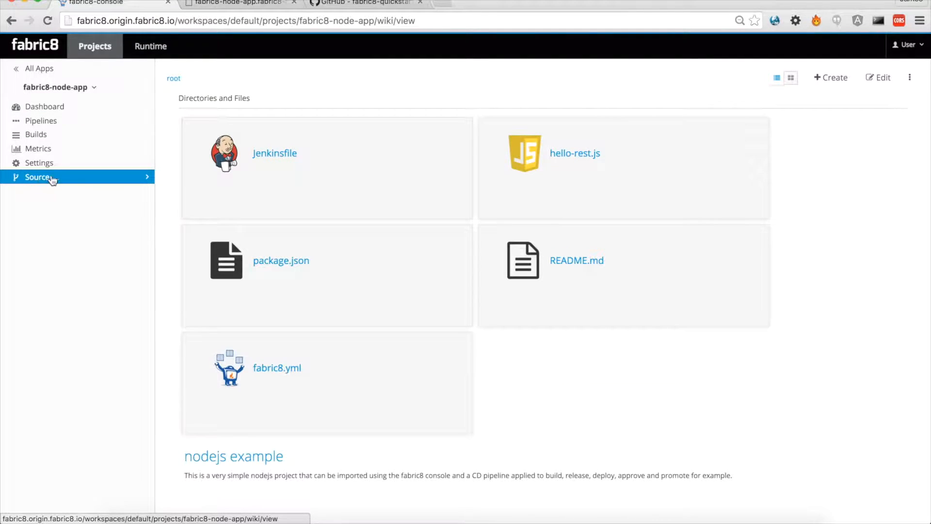
{"action": "left_click", "coordinate": [564, 155]}
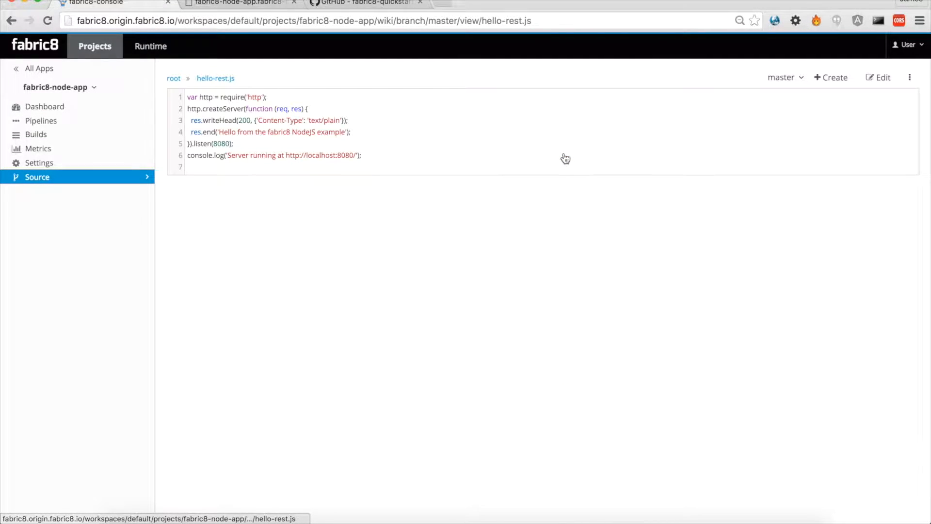
{"action": "left_click", "coordinate": [879, 77]}
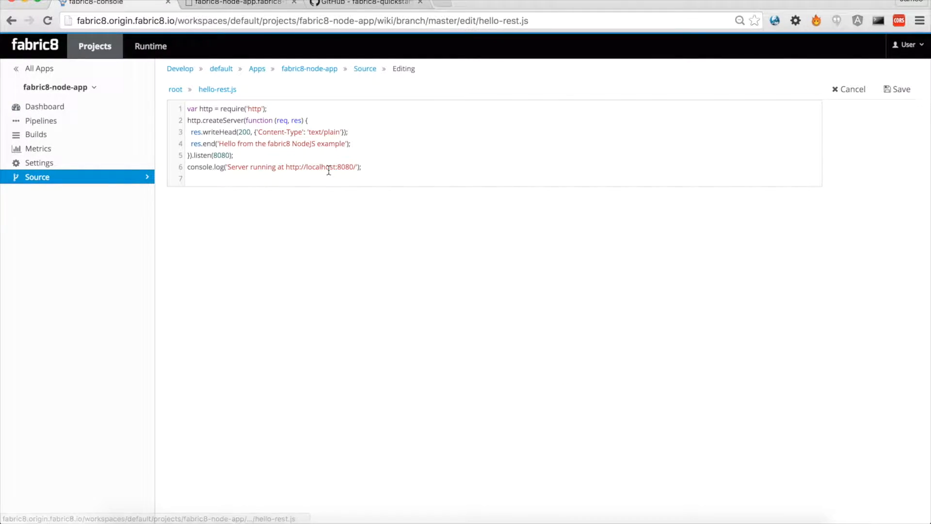
{"action": "left_click", "coordinate": [235, 144]}
{"action": "type", "text": "again"}
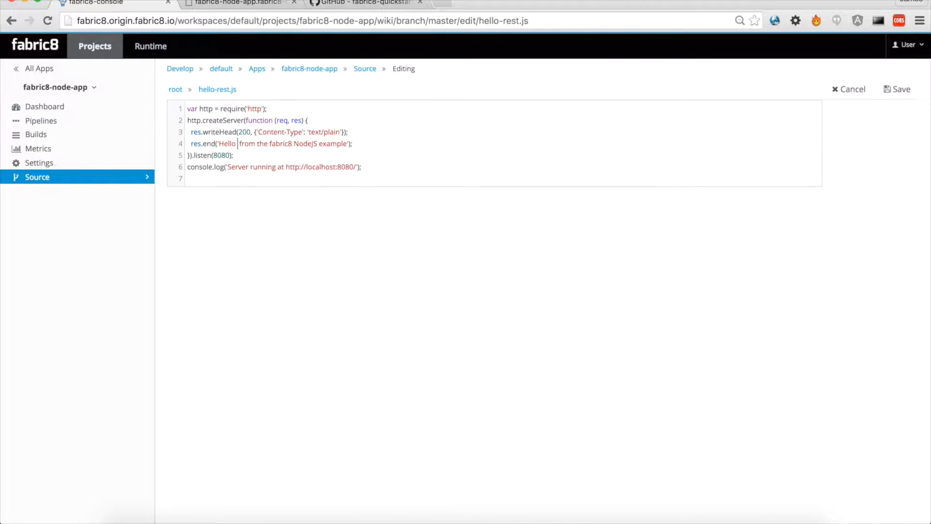
{"action": "left_click", "coordinate": [910, 94]}
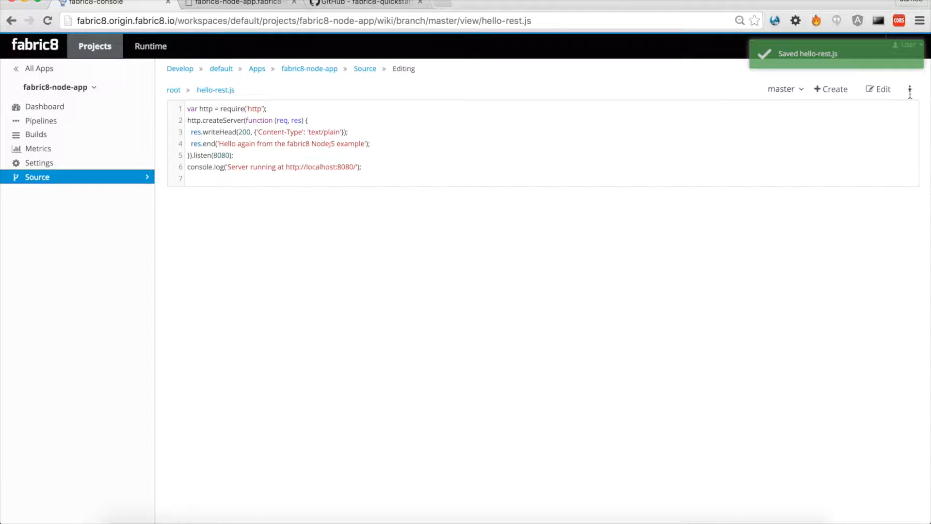
Check the app dashboard, view the hello-rest.js diff of Staging commit 6e28257, and return to the dashboard
{"action": "left_click", "coordinate": [47, 111]}
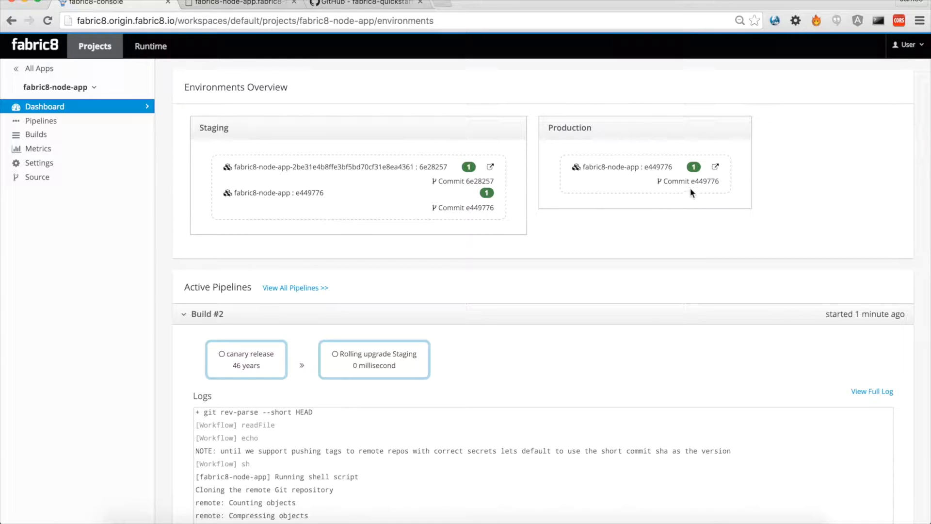
{"action": "left_click", "coordinate": [472, 187]}
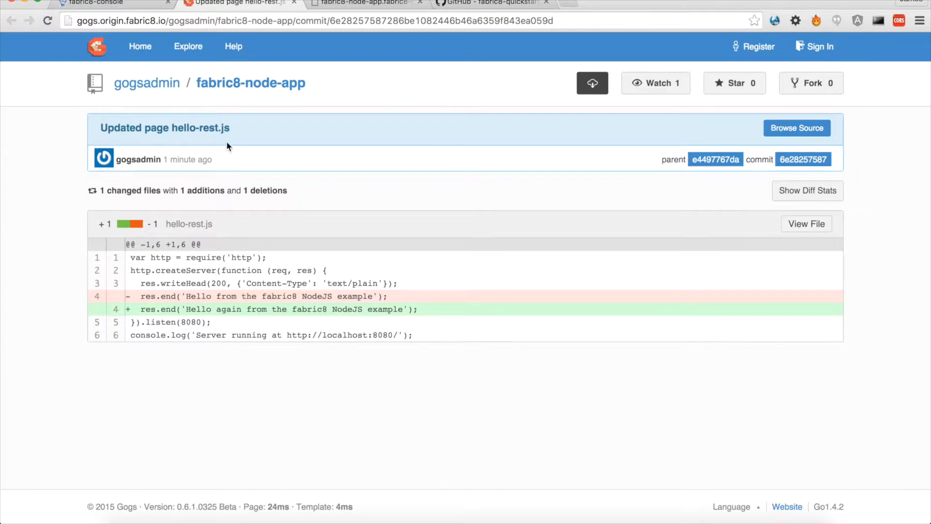
{"action": "left_click", "coordinate": [129, 6]}
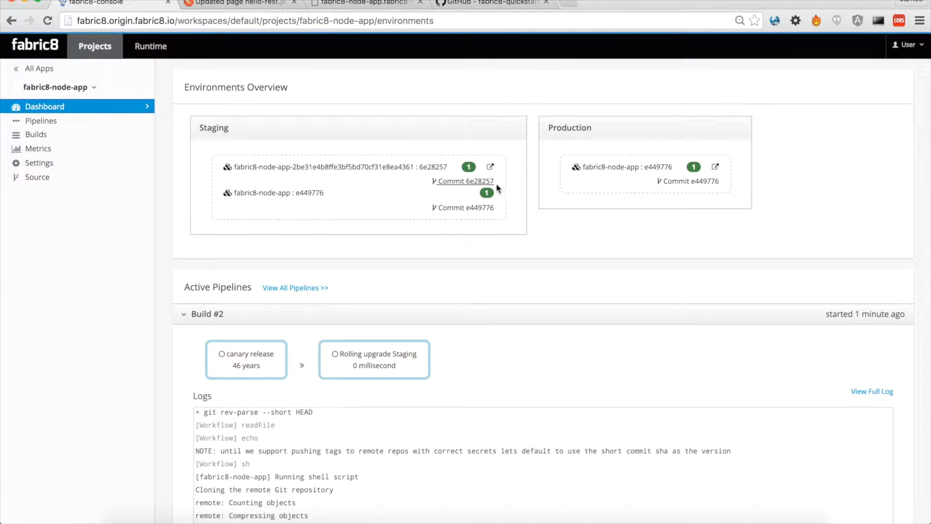
Open the app deployed in Staging and the one in Production to compare their responses
{"action": "left_click", "coordinate": [491, 168]}
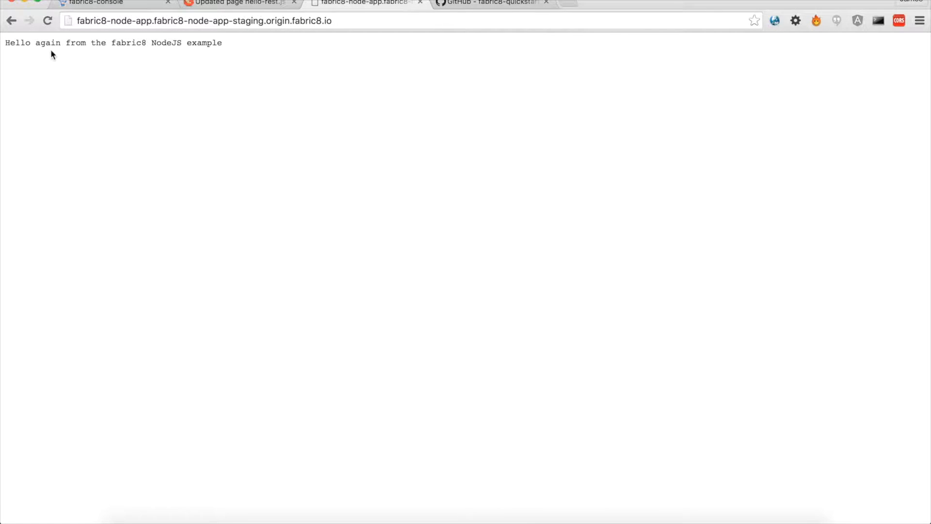
{"action": "left_click", "coordinate": [120, 3]}
{"action": "left_click", "coordinate": [716, 167]}
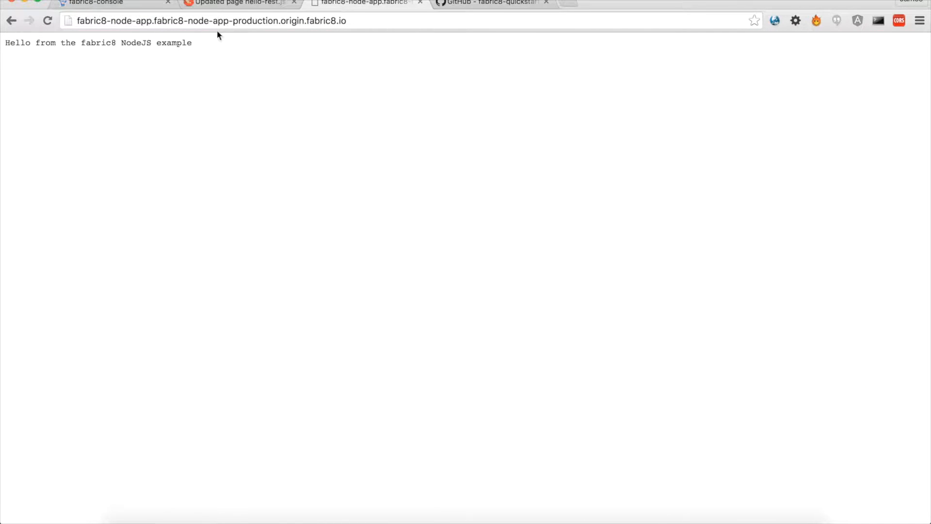
Return to the fabric8 console and approve Build #2 of fabric8-node-app for promotion to Production
{"action": "left_click", "coordinate": [95, 3]}
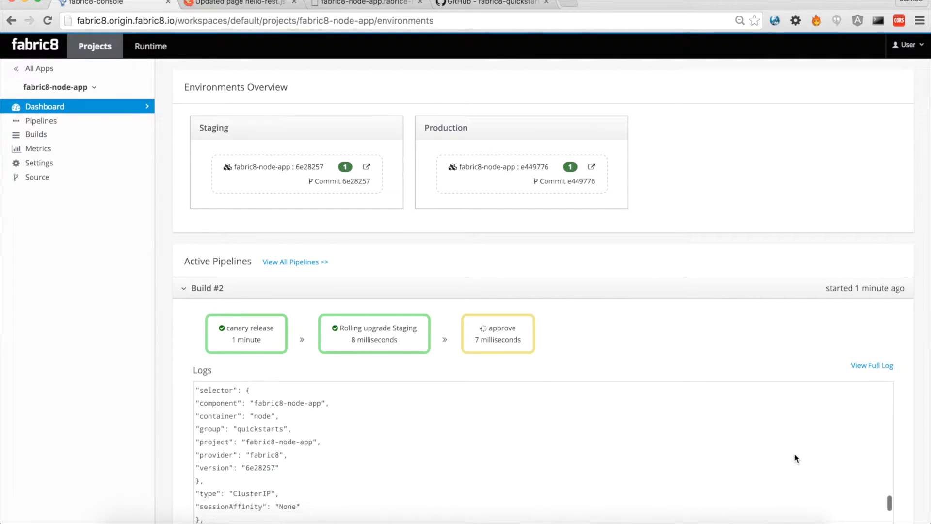
{"action": "scroll", "coordinate": [795, 456], "scroll_direction": "down", "scroll_amount": 5}
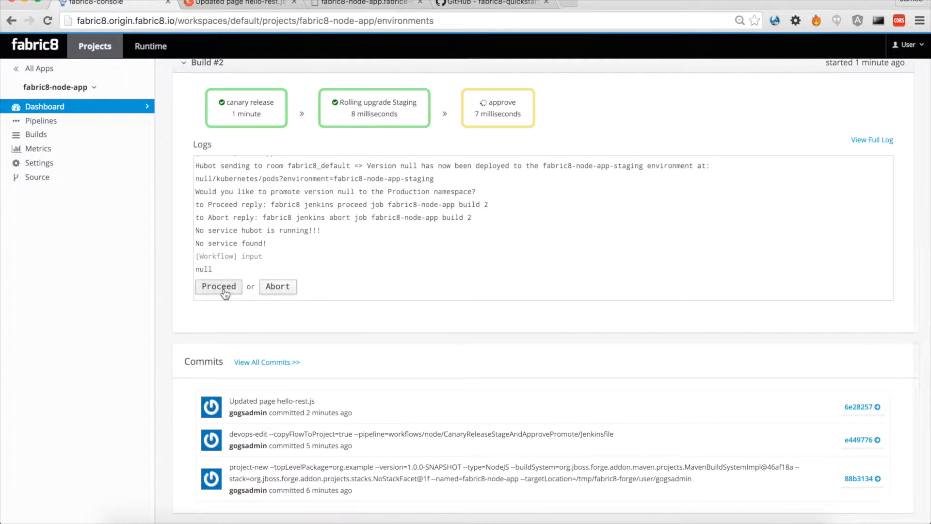
{"action": "left_click", "coordinate": [223, 290]}
{"action": "left_click", "coordinate": [563, 220]}
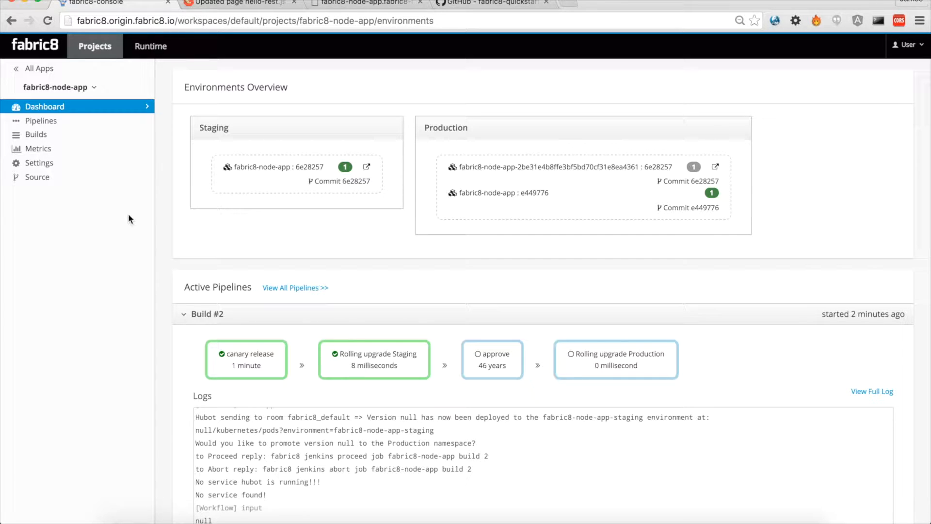
Create a new Swift app named fabric8-swift-app in the default project, keeping the other project settings at their defaults
{"action": "left_click", "coordinate": [42, 70]}
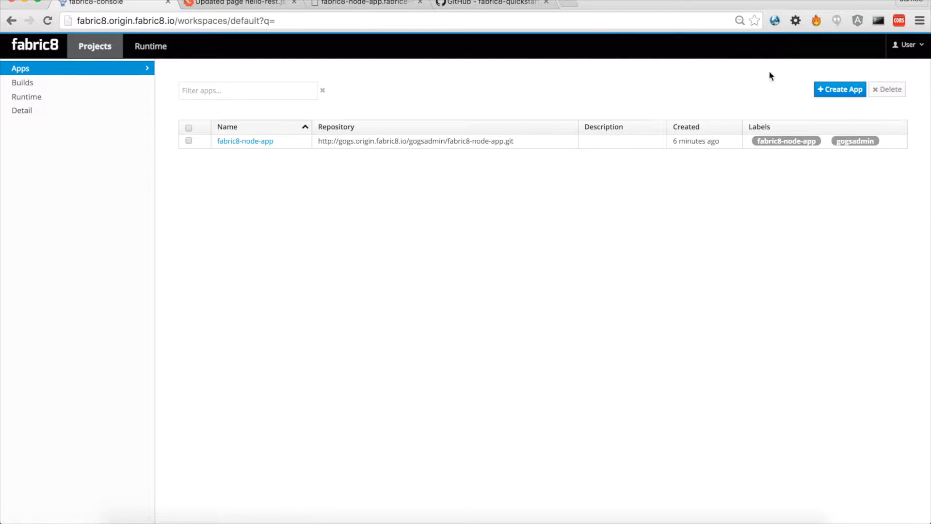
{"action": "left_click", "coordinate": [836, 90]}
{"action": "left_click", "coordinate": [689, 140]}
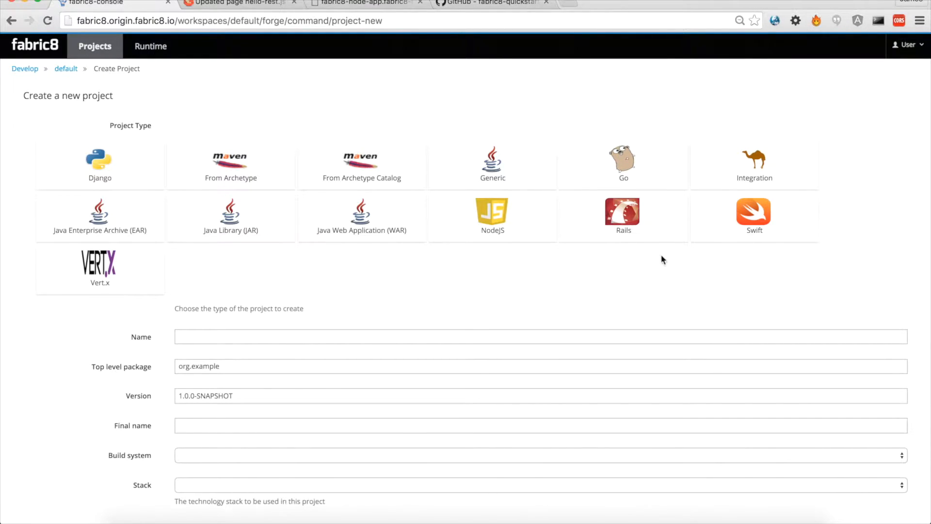
{"action": "left_click", "coordinate": [761, 230]}
{"action": "left_click", "coordinate": [233, 337]}
{"action": "type", "text": "fabric8-swift-app"}
{"action": "left_click", "coordinate": [894, 376]}
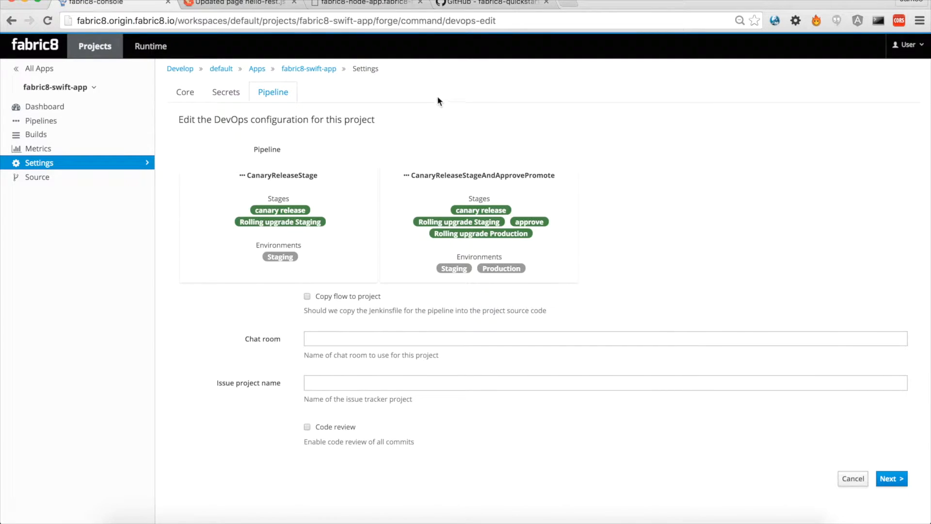
Assign the CanaryReleaseStageAndApprovePromote pipeline to fabric8-swift-app and finish its DevOps configuration
{"action": "left_click", "coordinate": [480, 214]}
{"action": "left_click", "coordinate": [892, 479]}
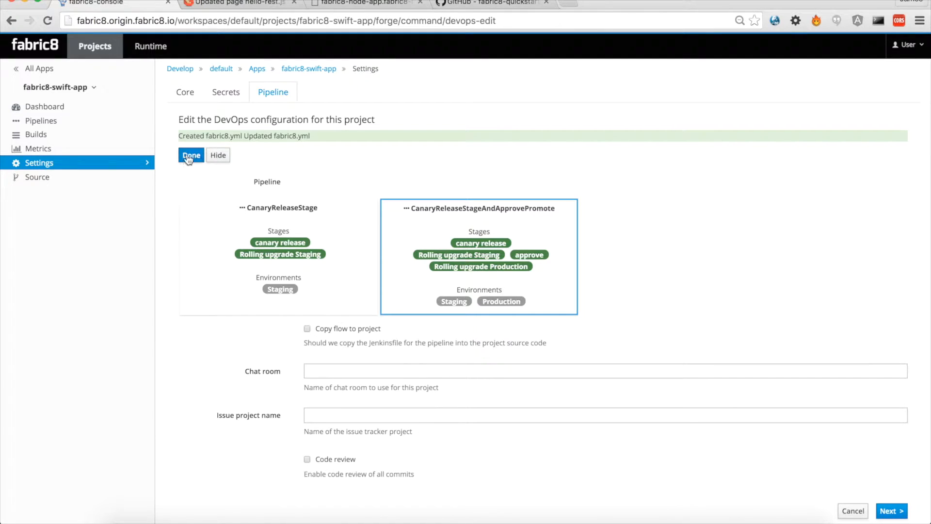
{"action": "left_click", "coordinate": [190, 155]}
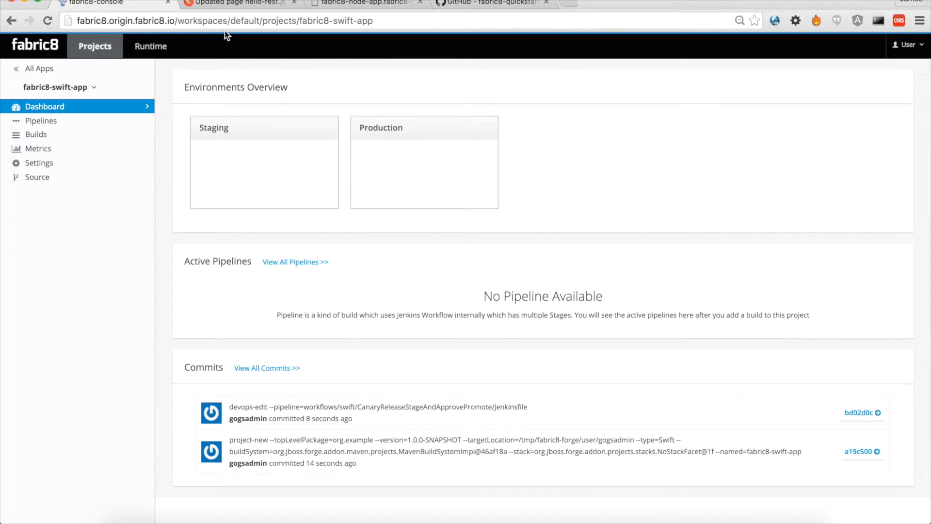
Find the kibana service among the default namespace's runtime apps and open Kibana in a separate browser tab
{"action": "left_click", "coordinate": [154, 52]}
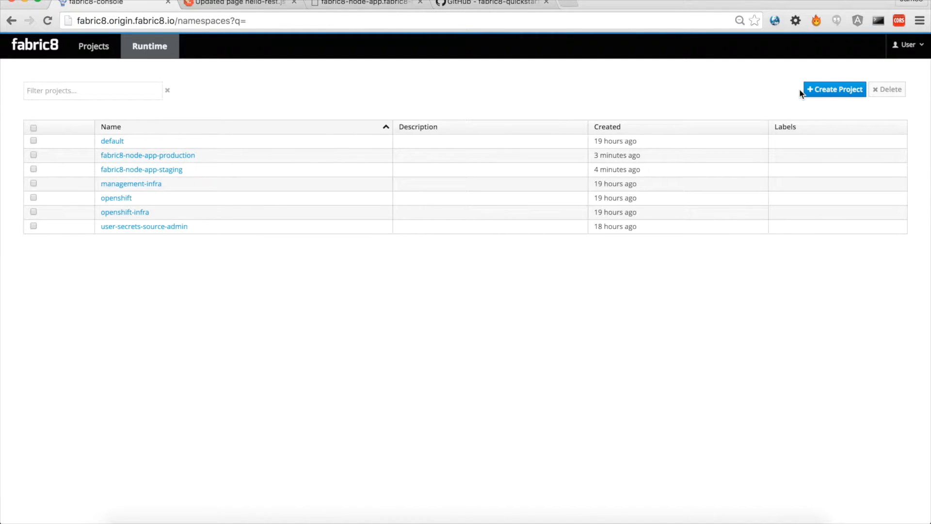
{"action": "left_click", "coordinate": [114, 142]}
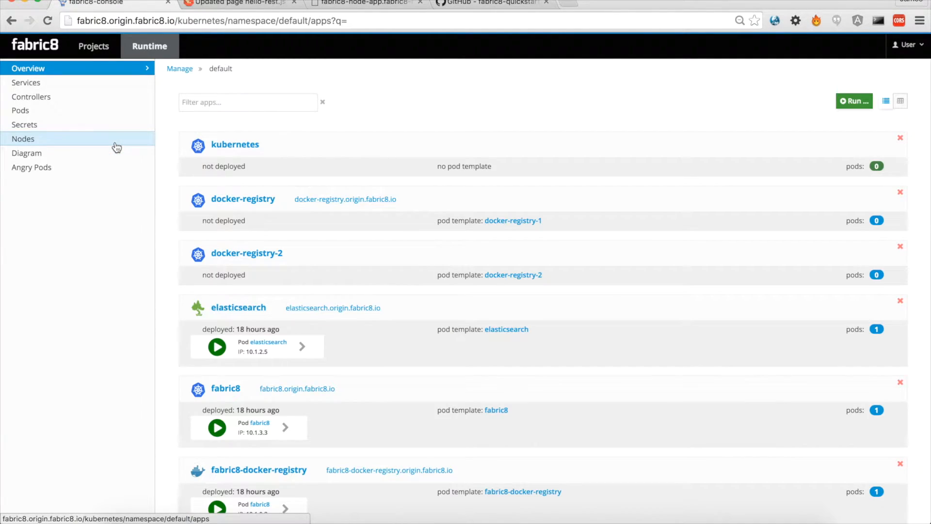
{"action": "scroll", "coordinate": [289, 269], "scroll_direction": "down", "scroll_amount": 3}
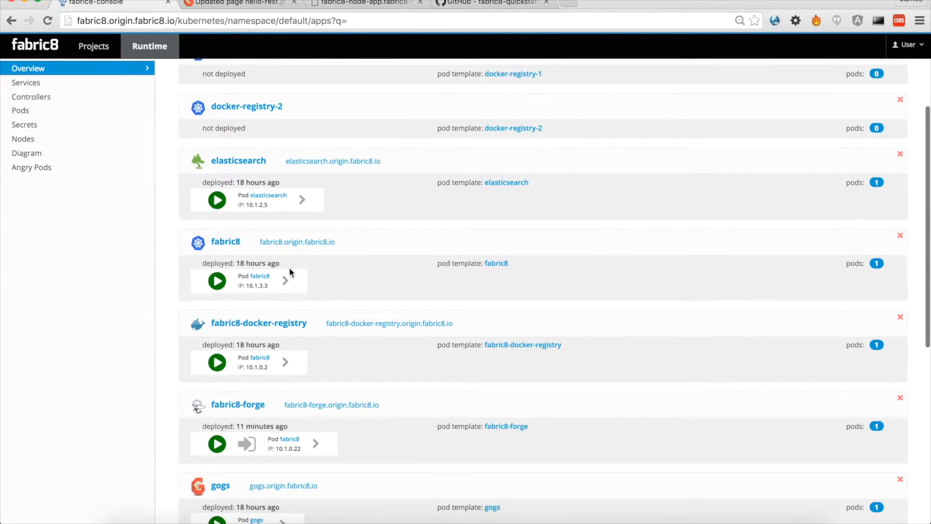
{"action": "scroll", "coordinate": [290, 267], "scroll_direction": "down", "scroll_amount": 7}
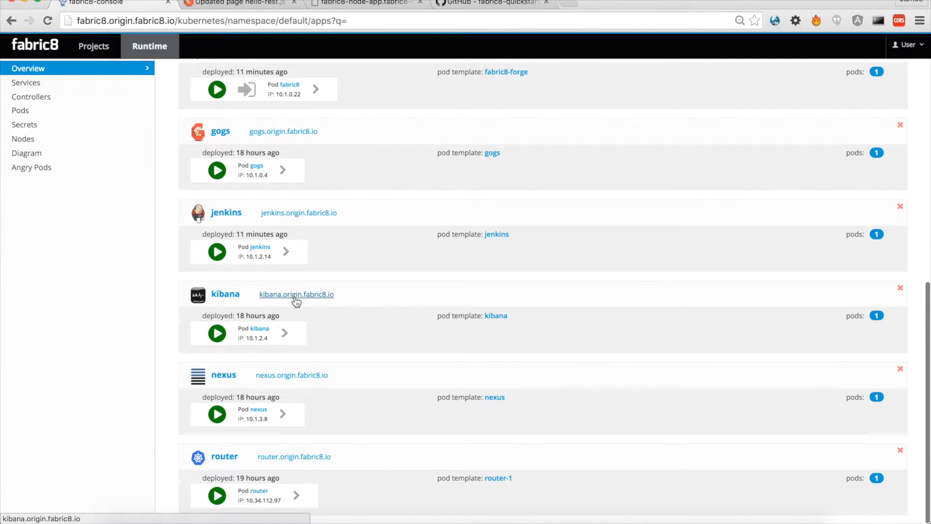
{"action": "right_click", "coordinate": [296, 300]}
{"action": "left_click", "coordinate": [315, 301]}
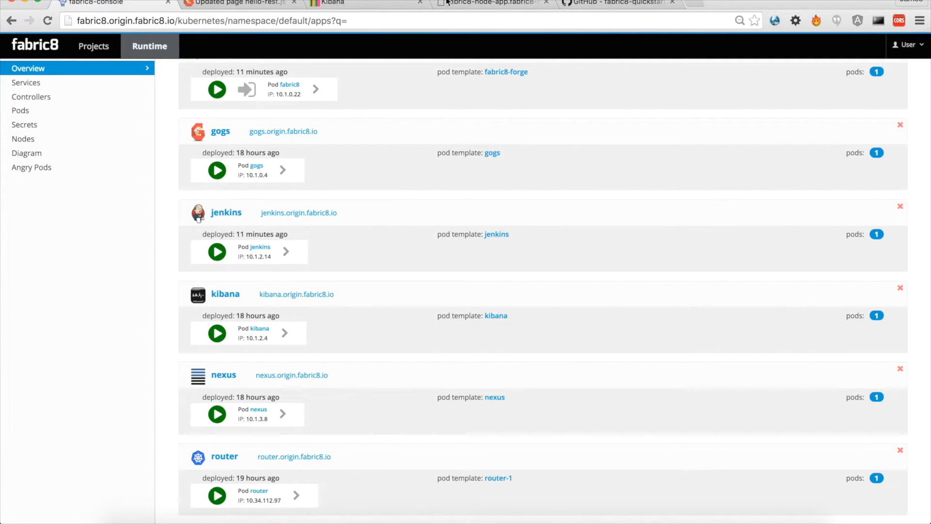
{"action": "left_click", "coordinate": [346, 5]}
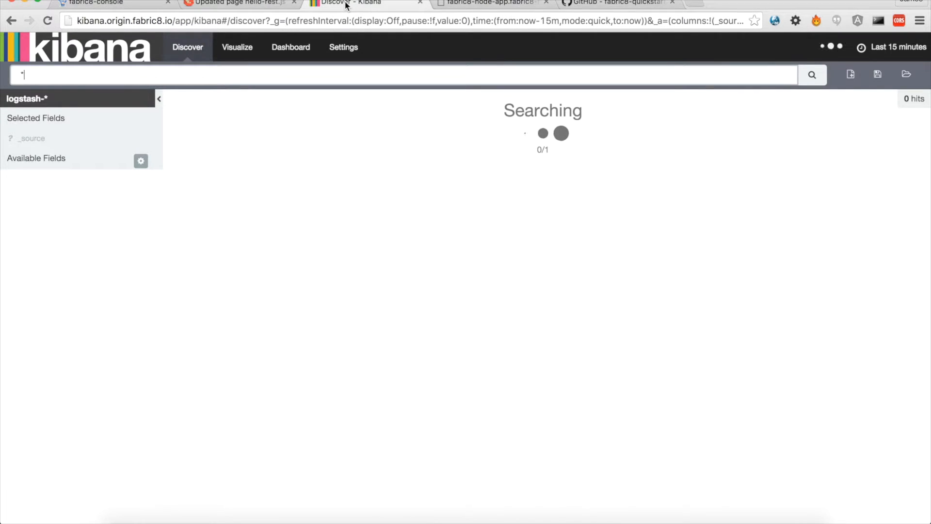
Create a Kibana index pattern named pipeline for time-based events
{"action": "left_click", "coordinate": [344, 53]}
{"action": "triple_click", "coordinate": [256, 284]}
{"action": "key", "text": "BackSpace"}
{"action": "type", "text": "p"}
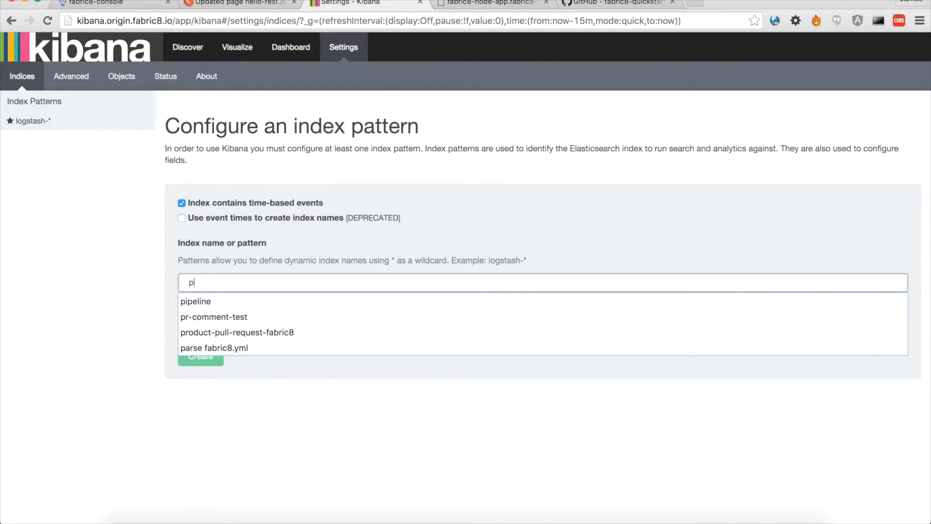
{"action": "left_click", "coordinate": [234, 302]}
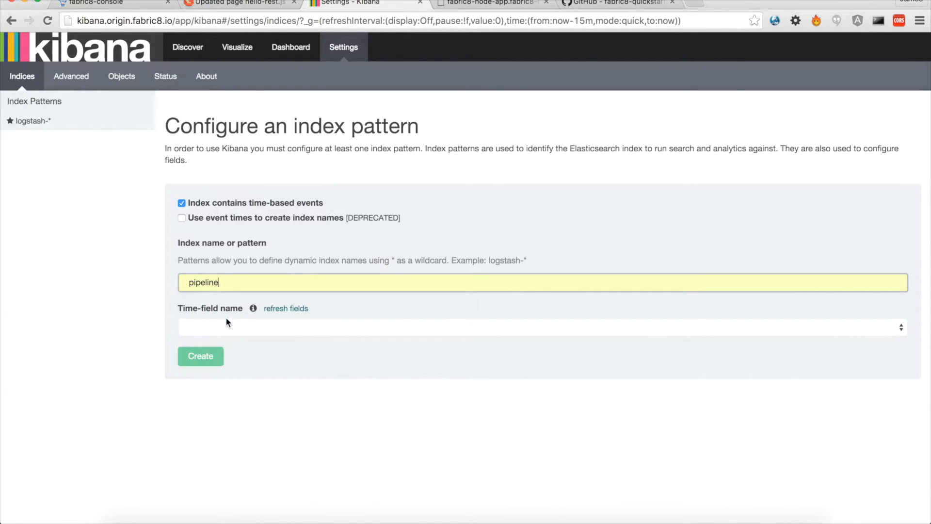
{"action": "left_click", "coordinate": [201, 356]}
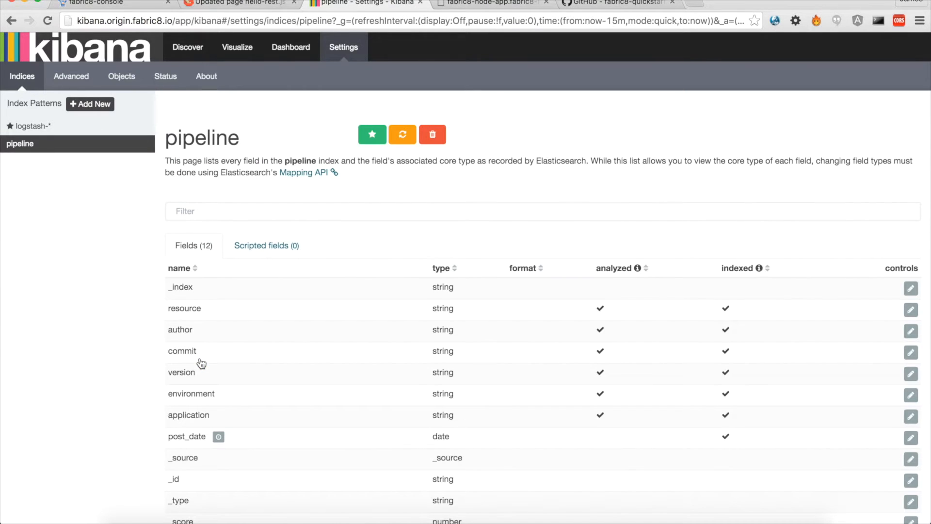
Show the events of the pipeline index in Kibana's Discover view instead of logstash-*
{"action": "left_click", "coordinate": [186, 53]}
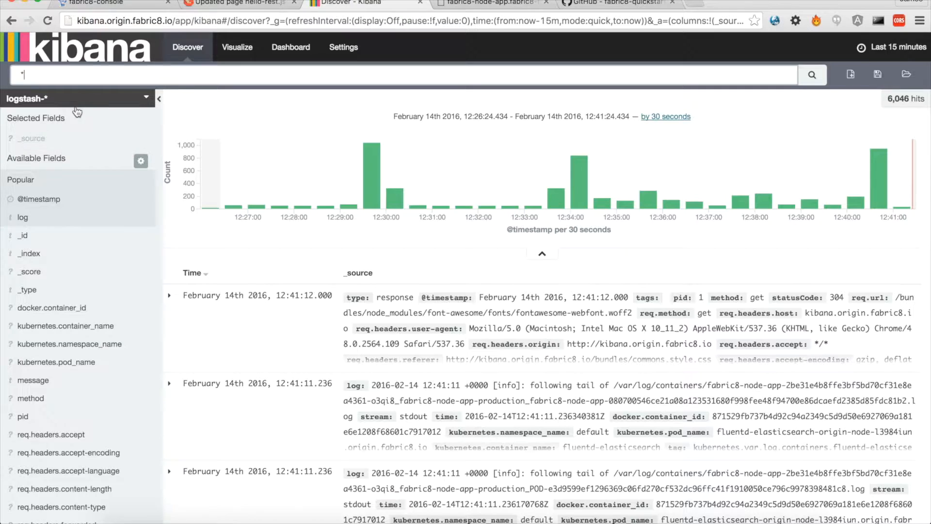
{"action": "left_click", "coordinate": [142, 100]}
{"action": "left_click", "coordinate": [117, 117]}
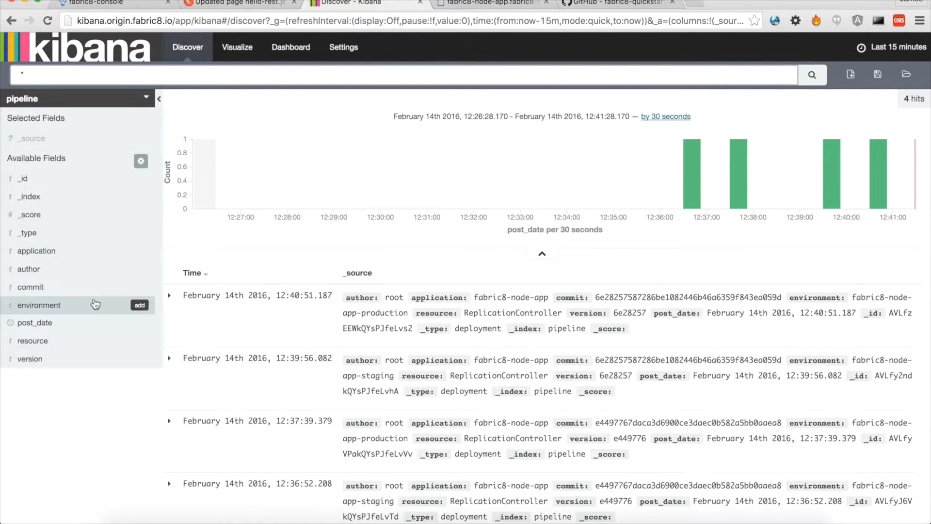
Add environment, application, commit, author, resource and version as columns of the event table and collapse the field list
{"action": "left_click", "coordinate": [140, 305]}
{"action": "left_click", "coordinate": [140, 251]}
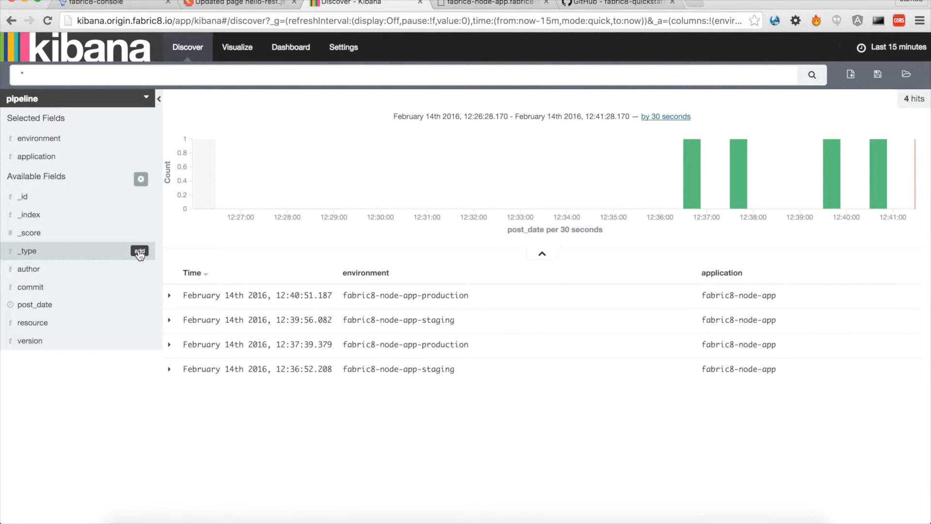
{"action": "left_click", "coordinate": [140, 287]}
{"action": "left_click", "coordinate": [140, 287]}
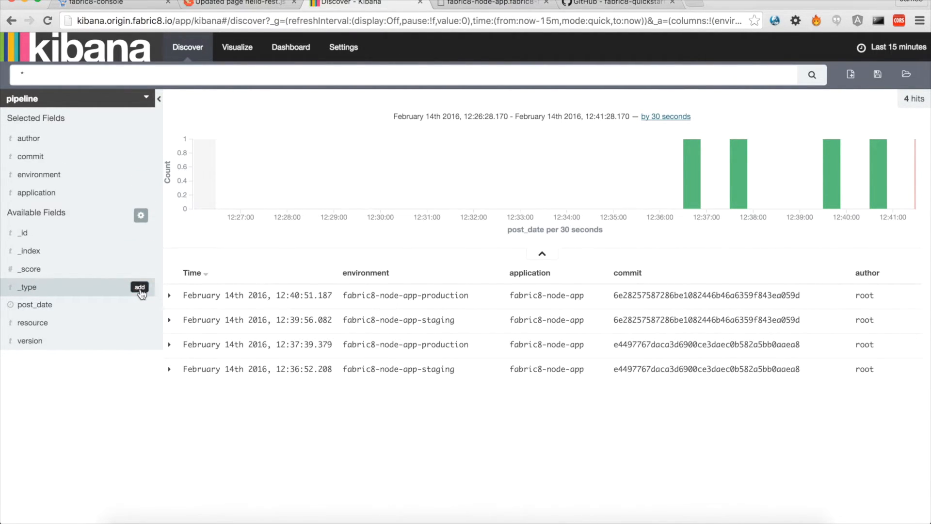
{"action": "left_click", "coordinate": [139, 323]}
{"action": "left_click", "coordinate": [140, 340]}
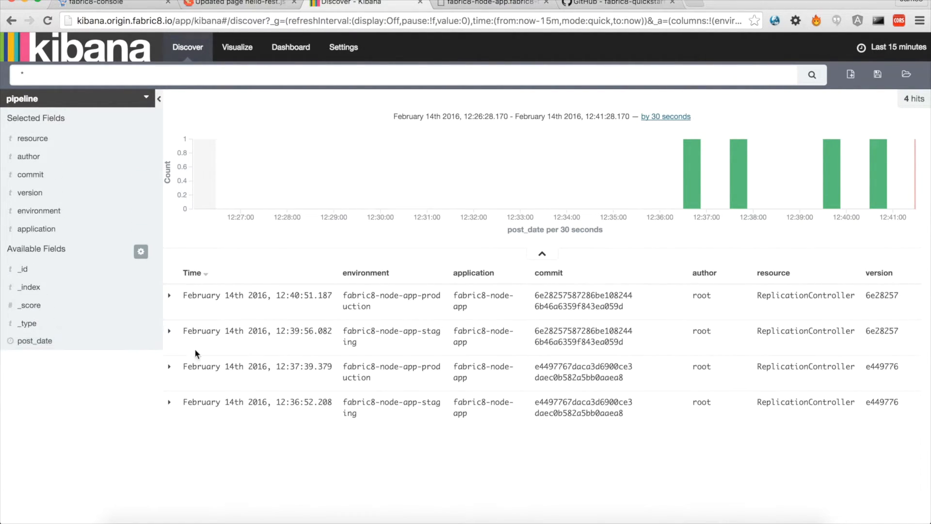
{"action": "left_click", "coordinate": [159, 99]}
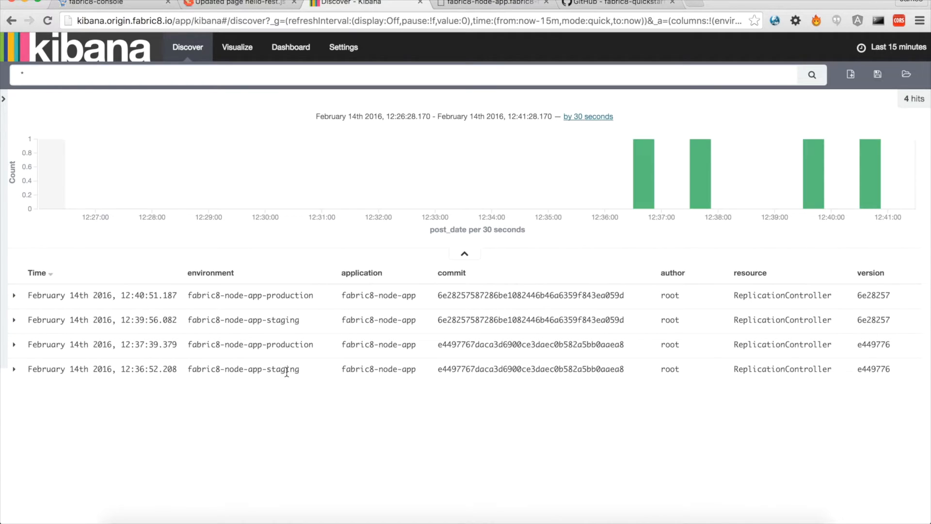
Back in the fabric8 console, scale the fabric8-node-app controller in the fabric8-node-app-staging namespace to 2 pods
{"action": "left_click", "coordinate": [129, 2]}
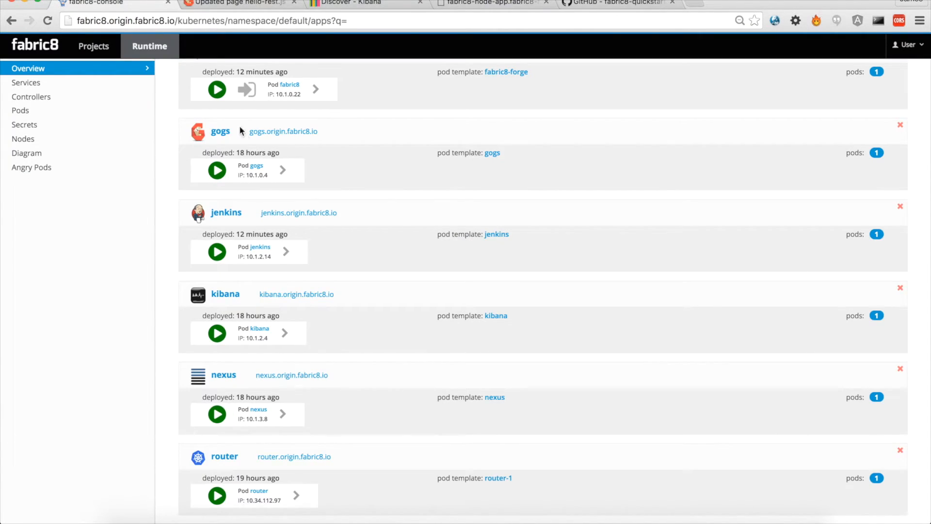
{"action": "scroll", "coordinate": [245, 148], "scroll_direction": "up", "scroll_amount": 10}
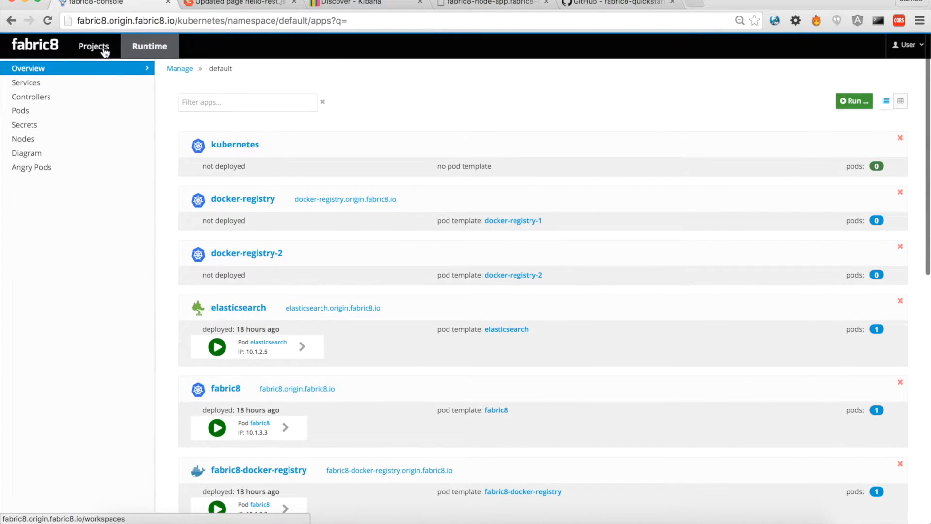
{"action": "left_click", "coordinate": [143, 56]}
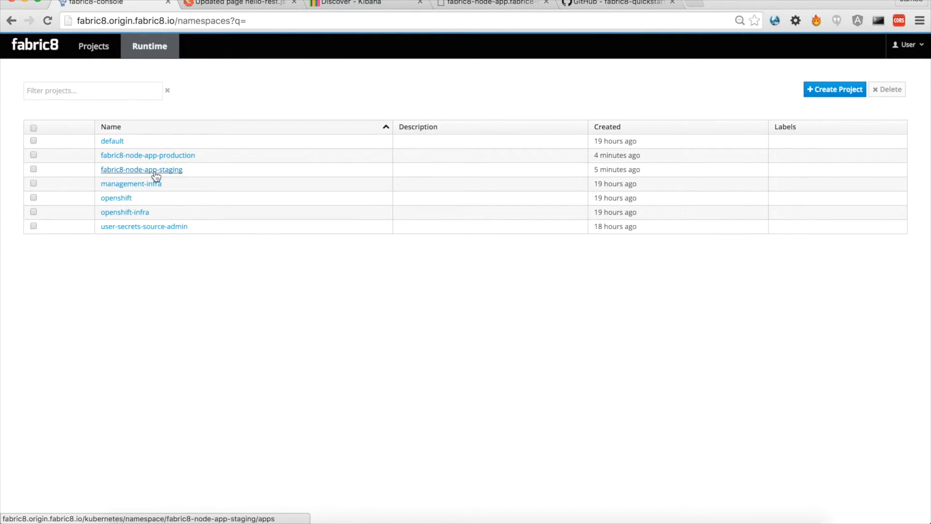
{"action": "left_click", "coordinate": [156, 170]}
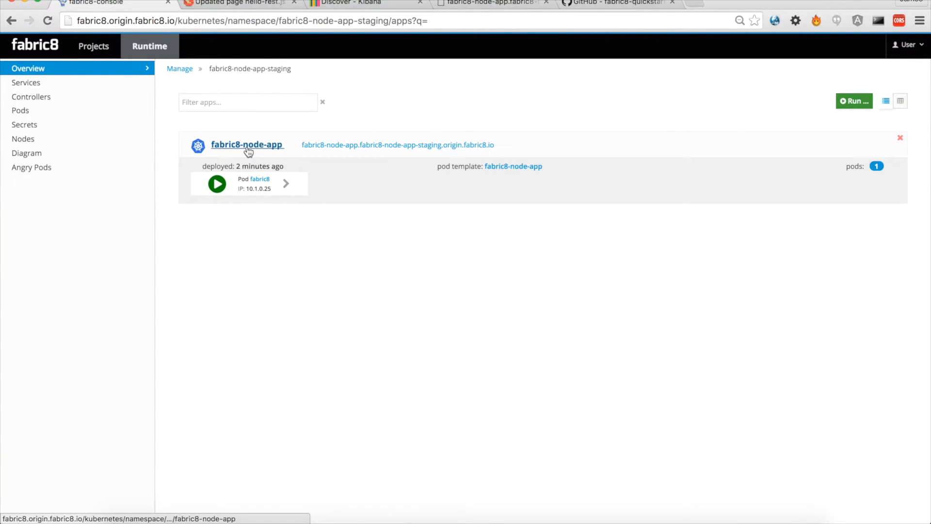
{"action": "left_click", "coordinate": [46, 99]}
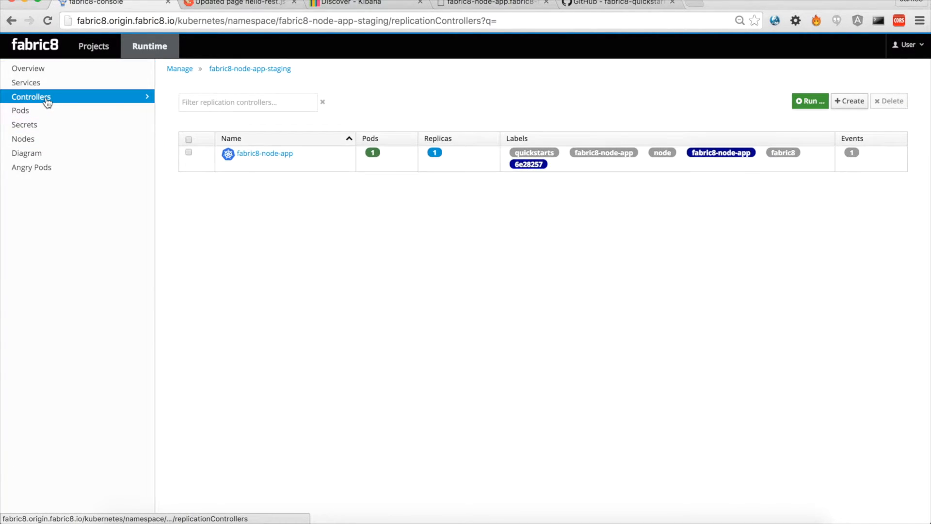
{"action": "left_click", "coordinate": [435, 153]}
{"action": "key", "text": "BackSpace"}
{"action": "type", "text": "2"}
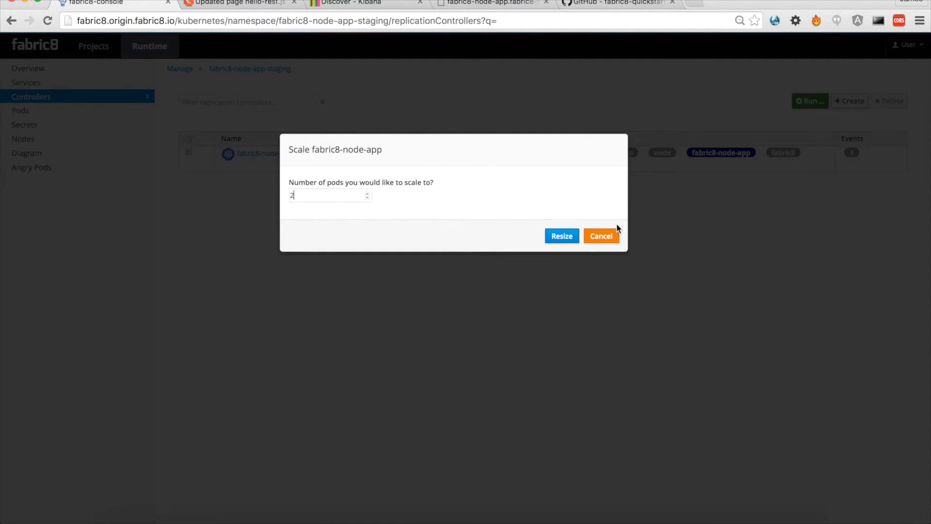
{"action": "left_click", "coordinate": [558, 238]}
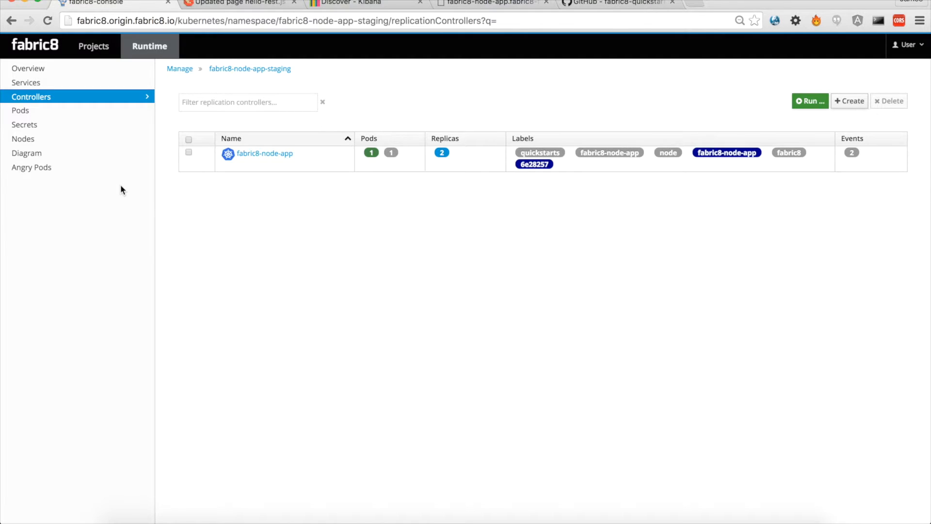
Check the fabric8-swift-app dashboard in the default project and view the source of Sources/main.swift
{"action": "left_click", "coordinate": [90, 46]}
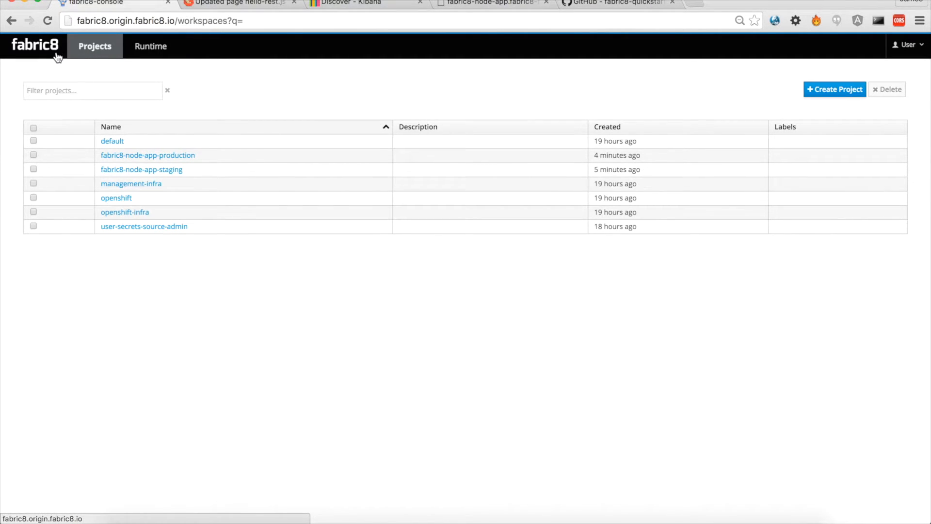
{"action": "left_click", "coordinate": [117, 141]}
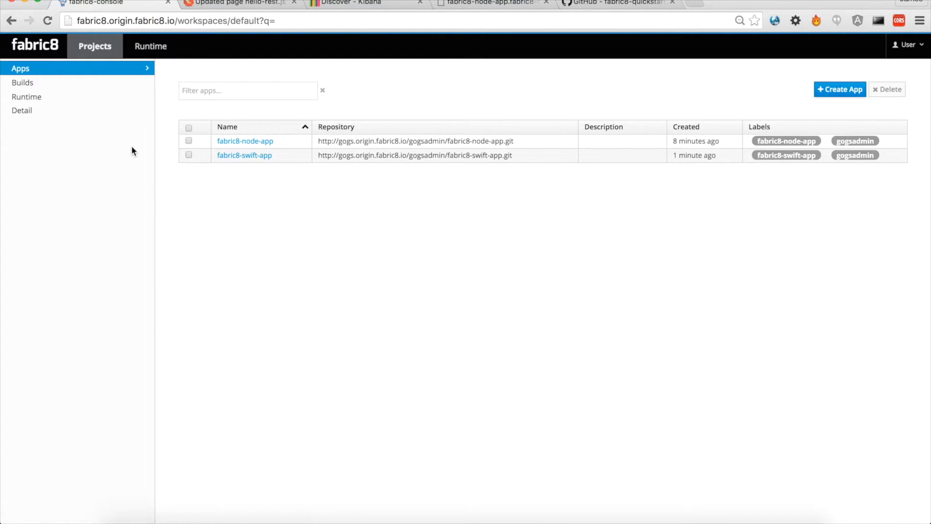
{"action": "left_click", "coordinate": [247, 160]}
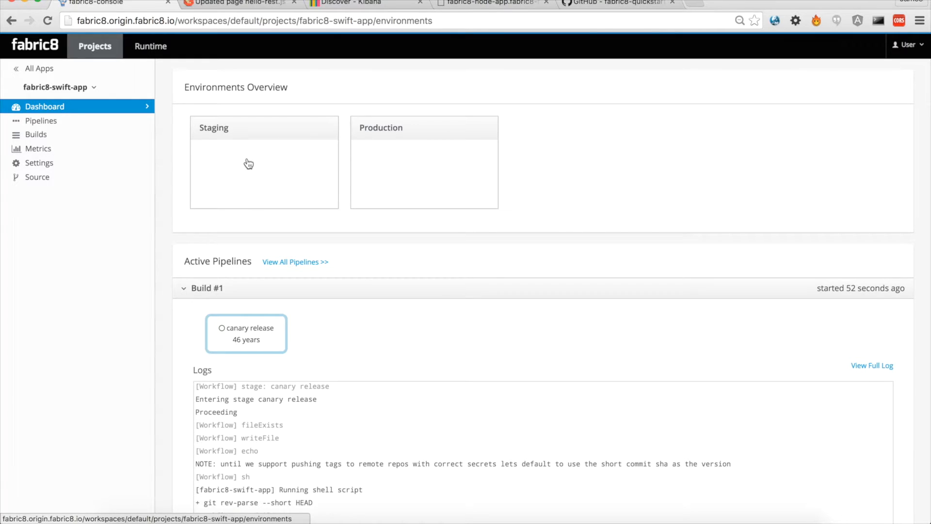
{"action": "left_click", "coordinate": [44, 178]}
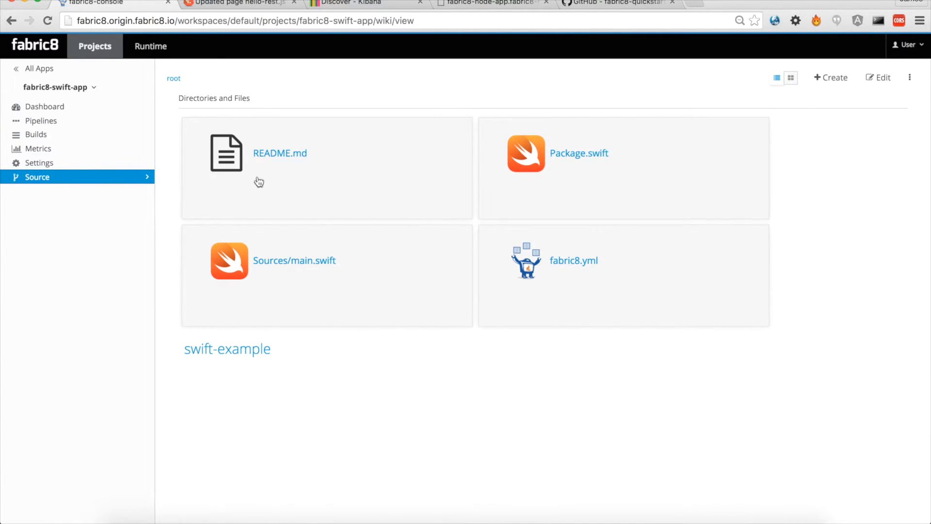
{"action": "left_click", "coordinate": [291, 262]}
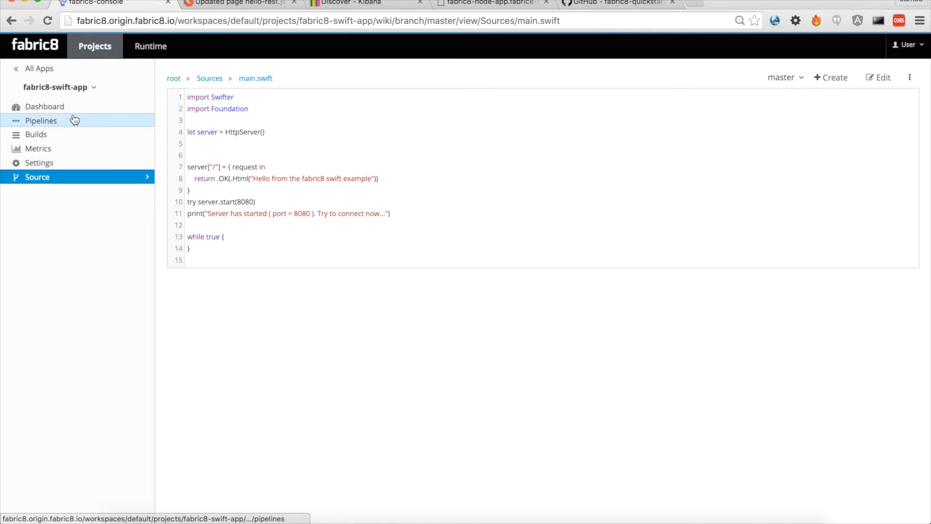
Open the fabric8-swift-app dashboard, view the app running in the Staging environment, and return to the fabric8 console
{"action": "left_click", "coordinate": [53, 114]}
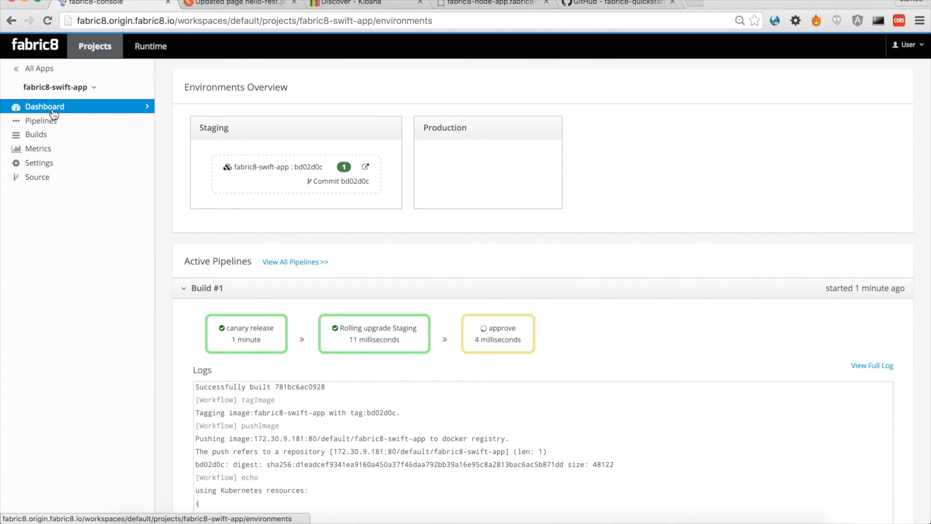
{"action": "left_click", "coordinate": [365, 169]}
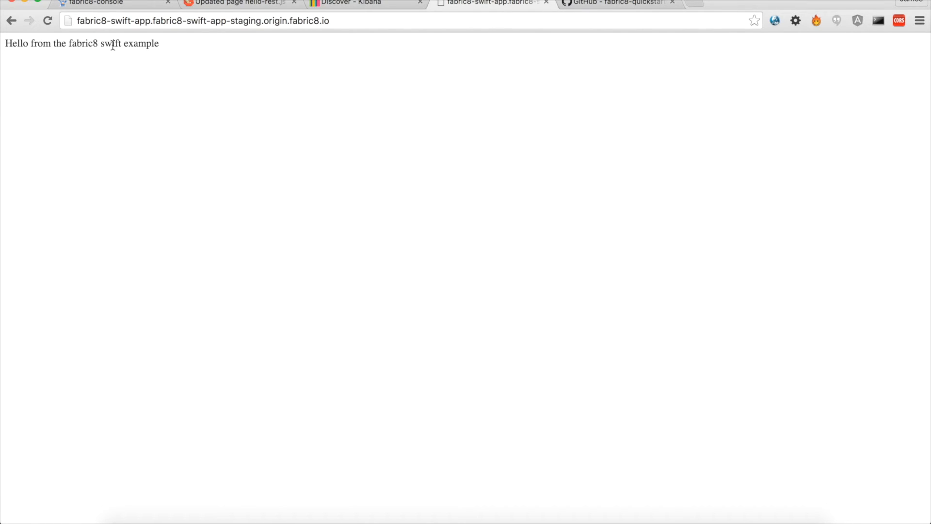
{"action": "left_click", "coordinate": [123, 3]}
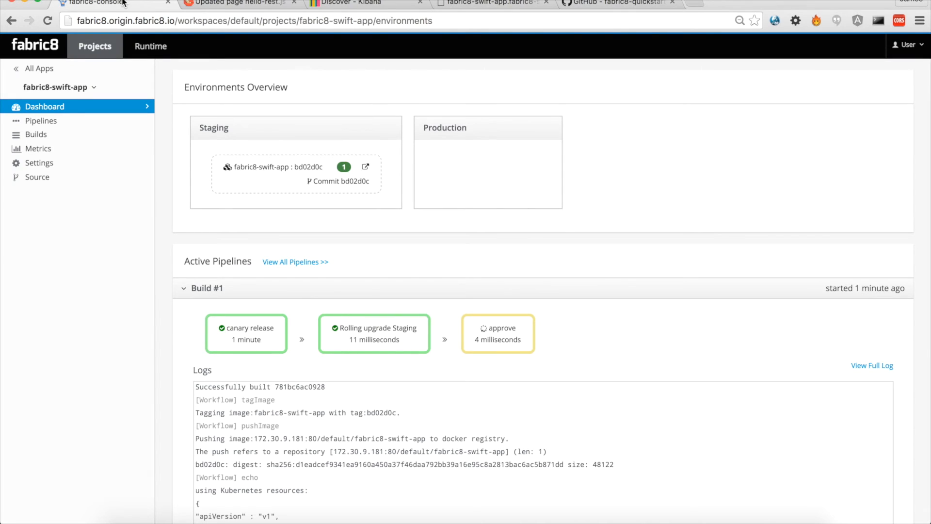
Rerun the event search in Kibana's Discover view to check for the fabric8-swift-app deployment, and switch back to the fabric8 console
{"action": "left_click", "coordinate": [345, 3]}
{"action": "left_click", "coordinate": [812, 75]}
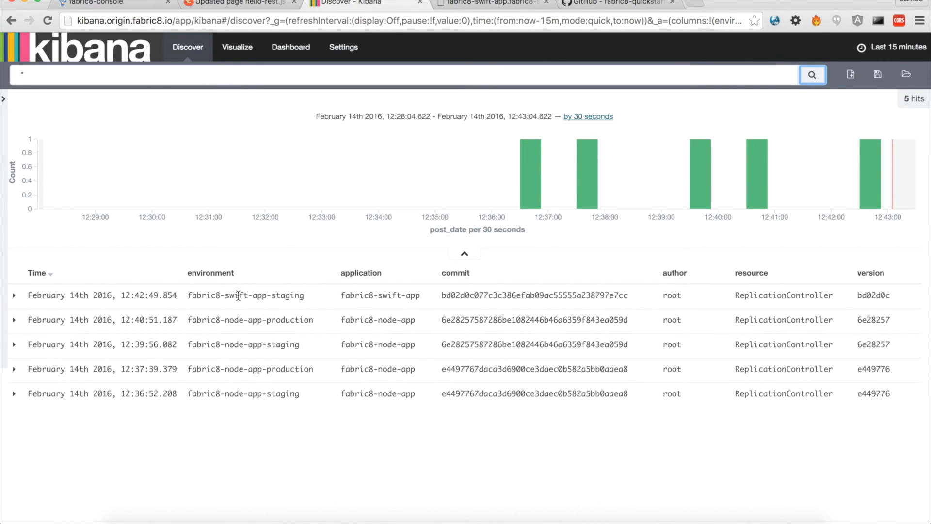
{"action": "left_click", "coordinate": [132, 3]}
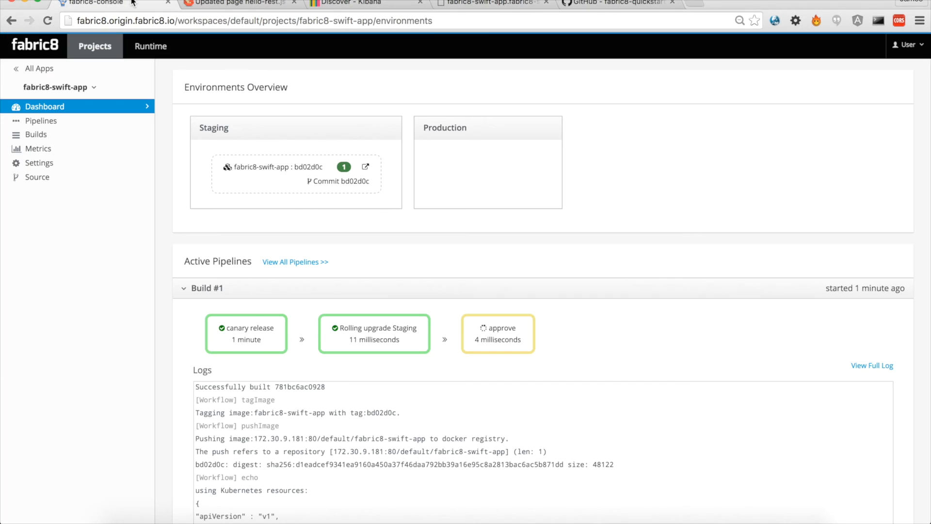
From the default project's list of all apps, start creating another app with the Create a new project form
{"action": "left_click", "coordinate": [41, 69]}
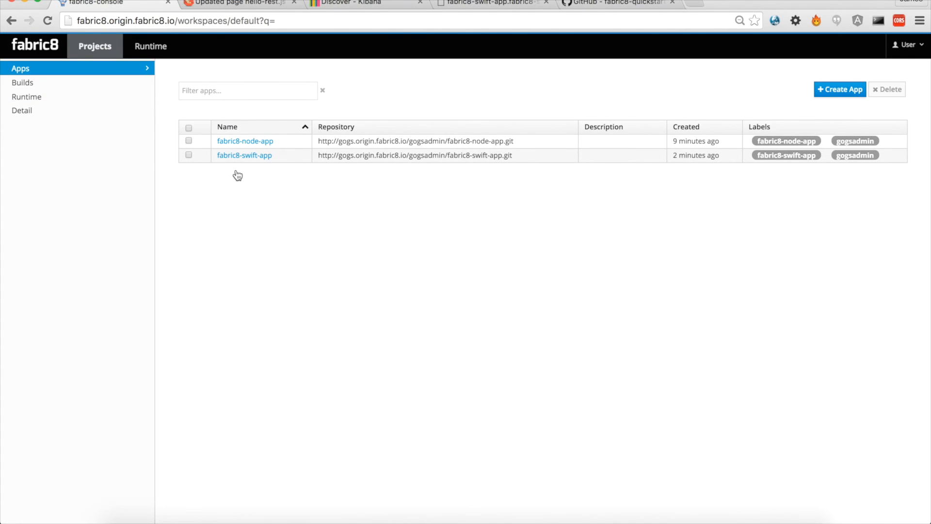
{"action": "left_click", "coordinate": [849, 90]}
{"action": "left_click", "coordinate": [668, 140]}
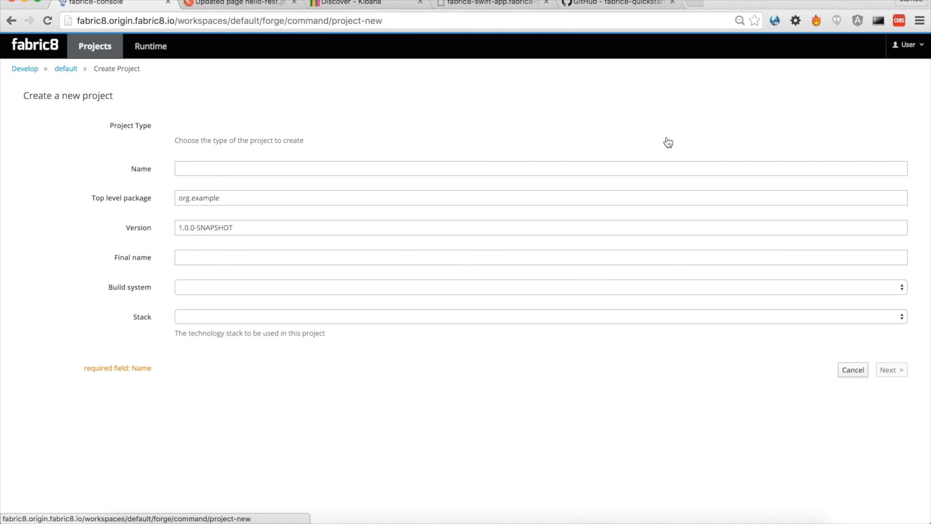